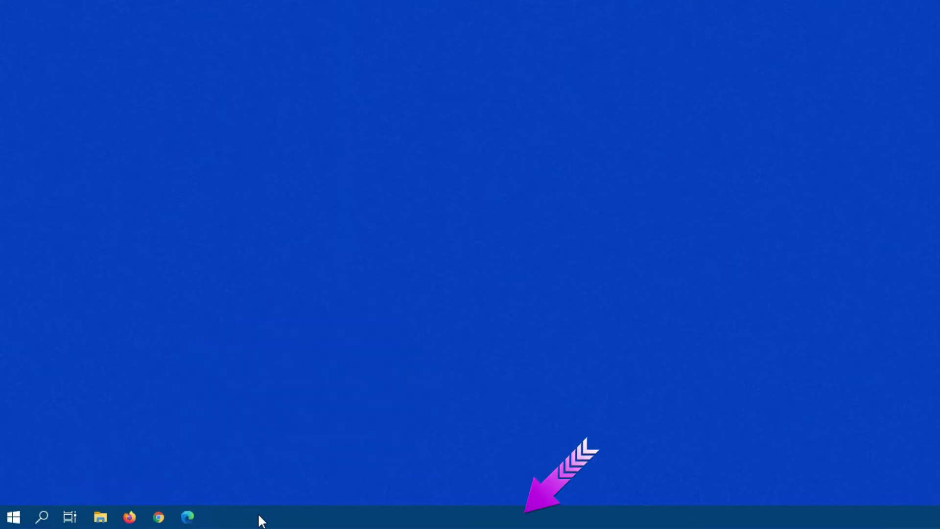
Turn on the taskbar's Show Task View button and launch Firefox
right_click(260, 519)
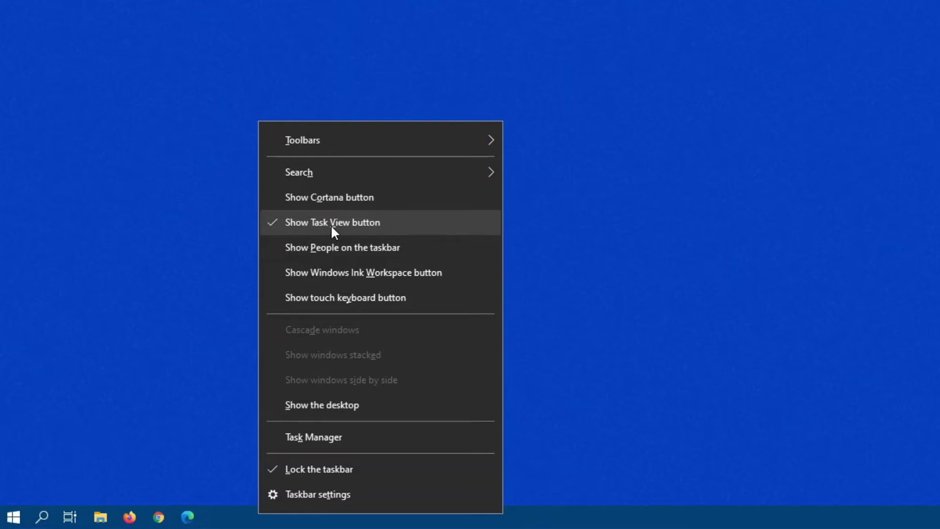
left_click(80, 446)
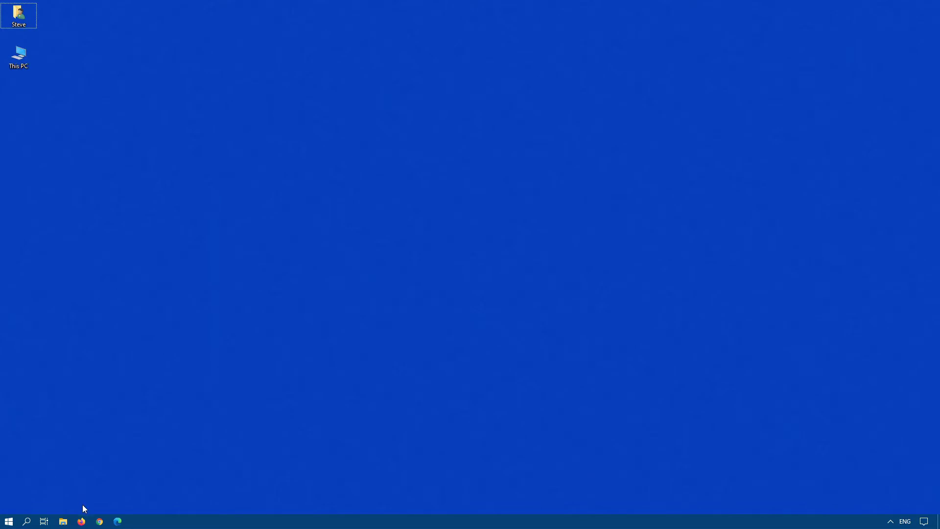
left_click(100, 522)
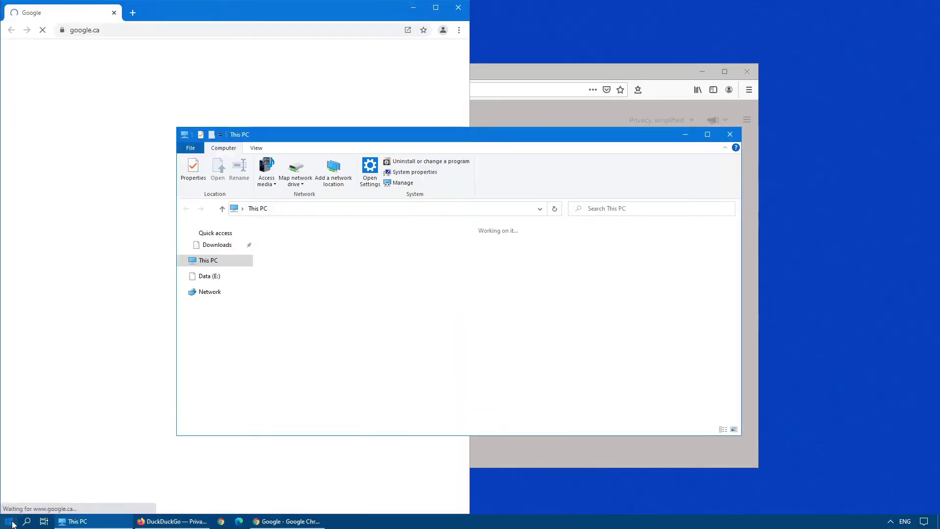
Launch VLC media player through a 'vlc' Start search, then show Task View
left_click(12, 524)
type("vlc")
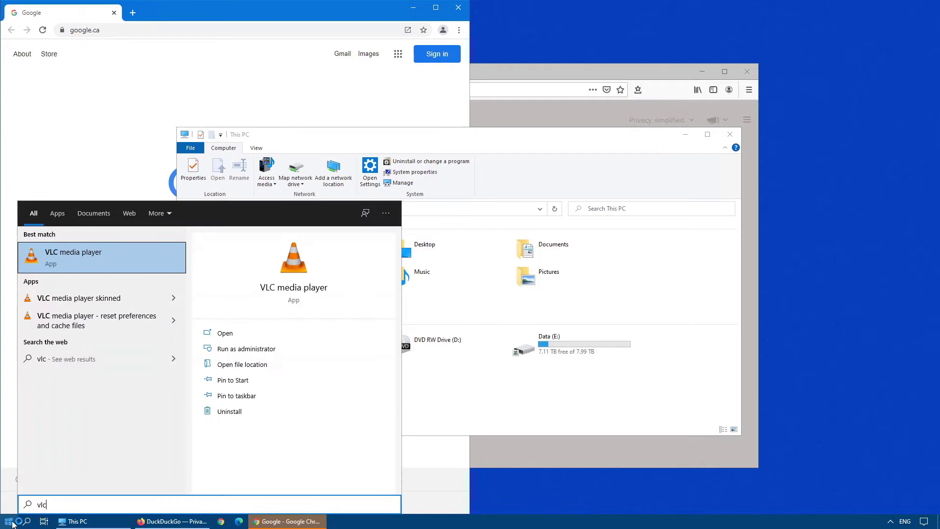
key("Return")
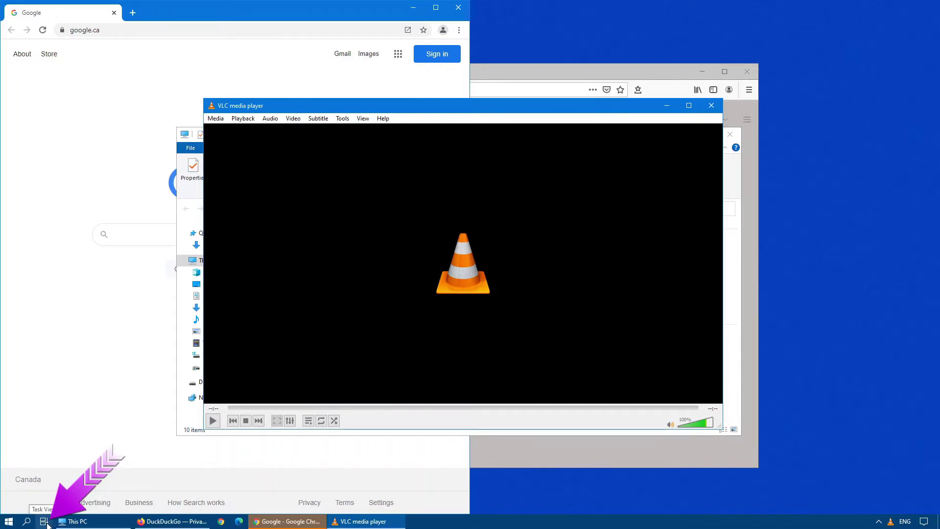
left_click(47, 523)
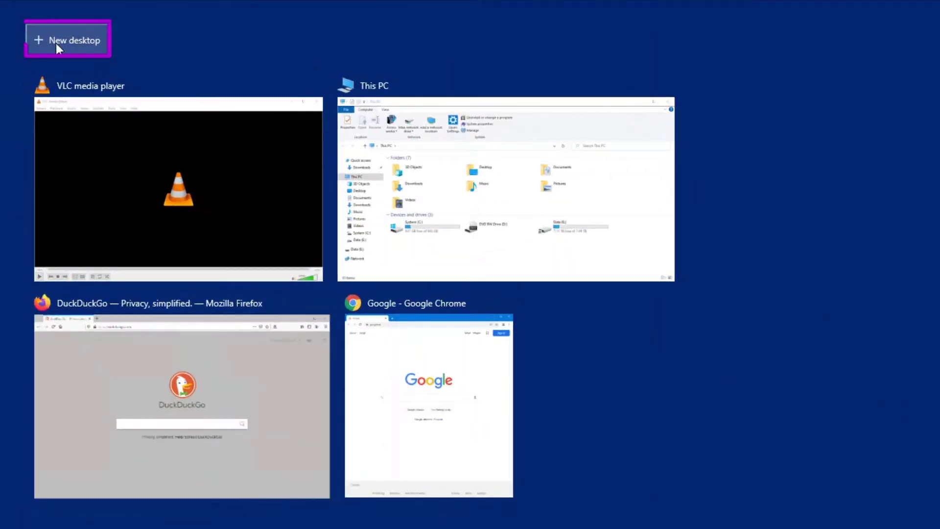
Add a third virtual desktop and rename Desktop 3 to Multimedia
left_click(55, 43)
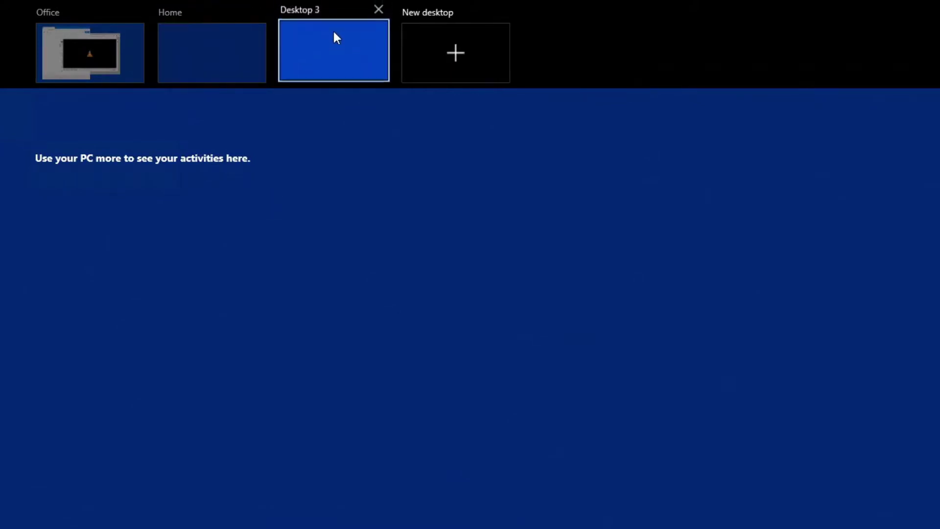
left_click(325, 15)
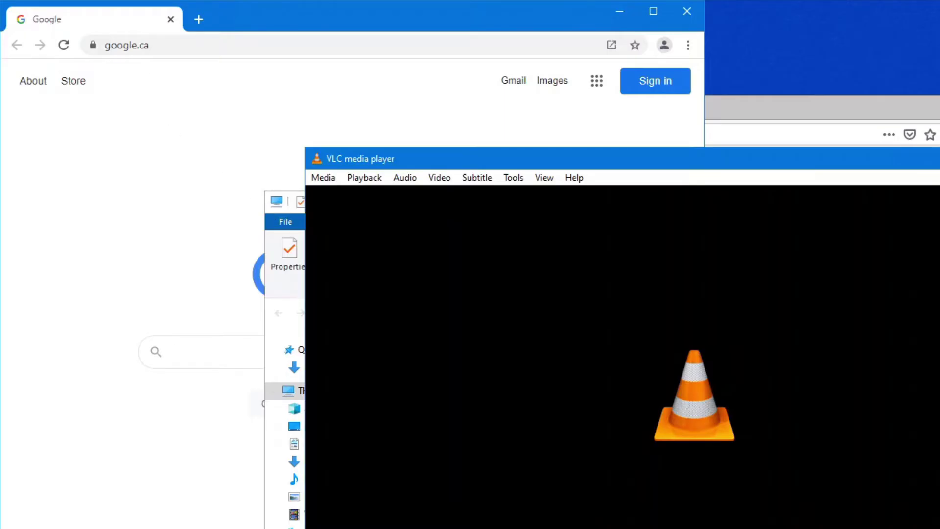
Move VLC to the Multimedia desktop, Firefox and Chrome to Home, then switch to Office
key("super+Tab")
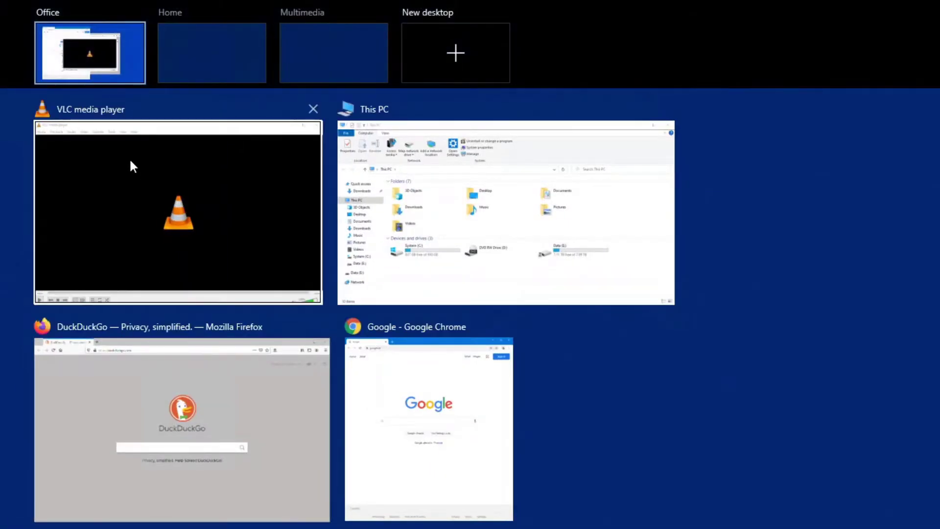
left_click_drag(119, 177, 318, 43)
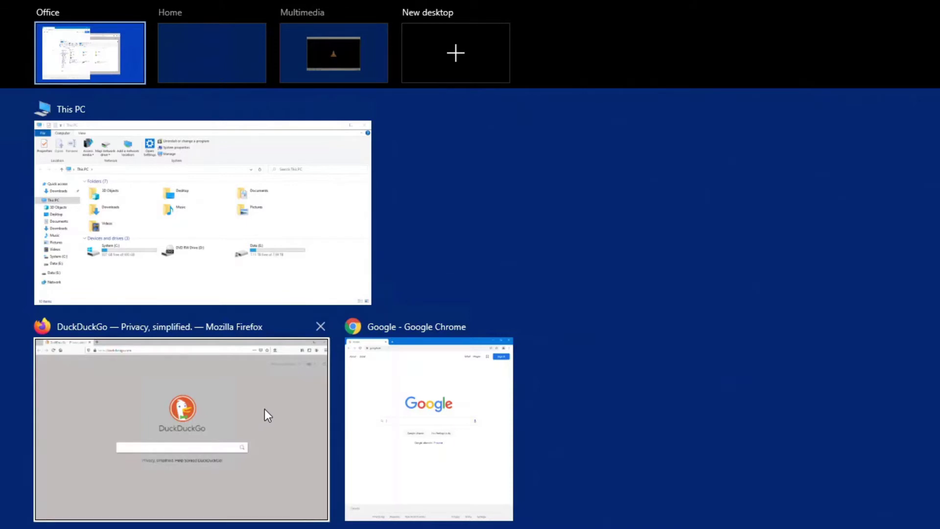
left_click_drag(264, 409, 243, 47)
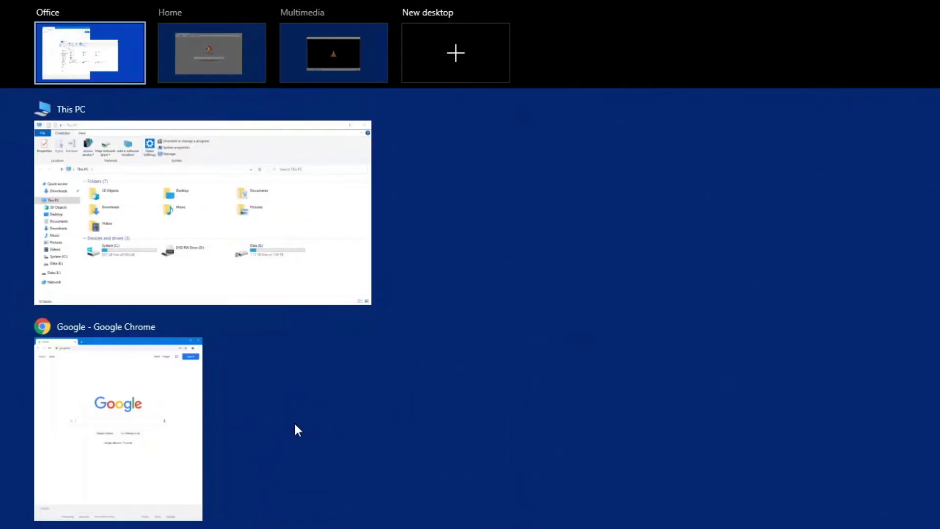
left_click_drag(164, 483, 240, 63)
left_click(52, 34)
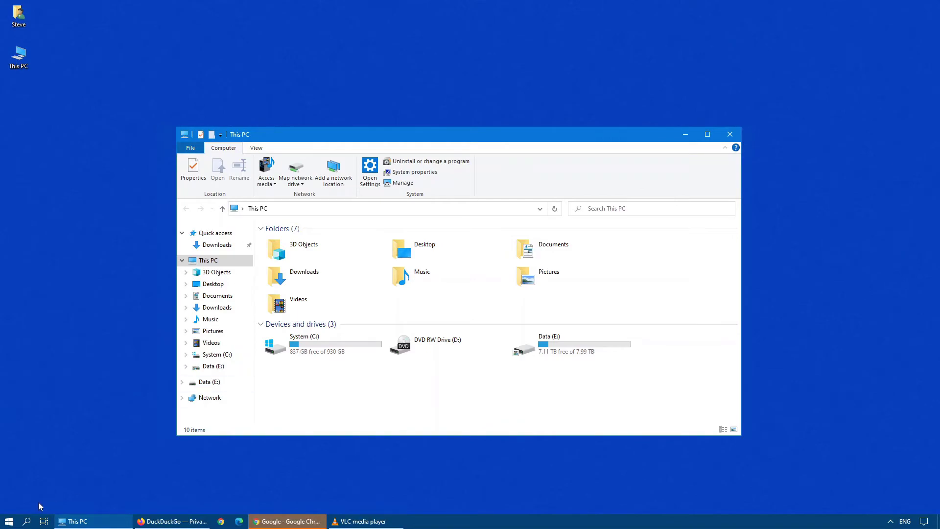
Switch to the Home desktop, then to the Multimedia desktop showing VLC
left_click(40, 522)
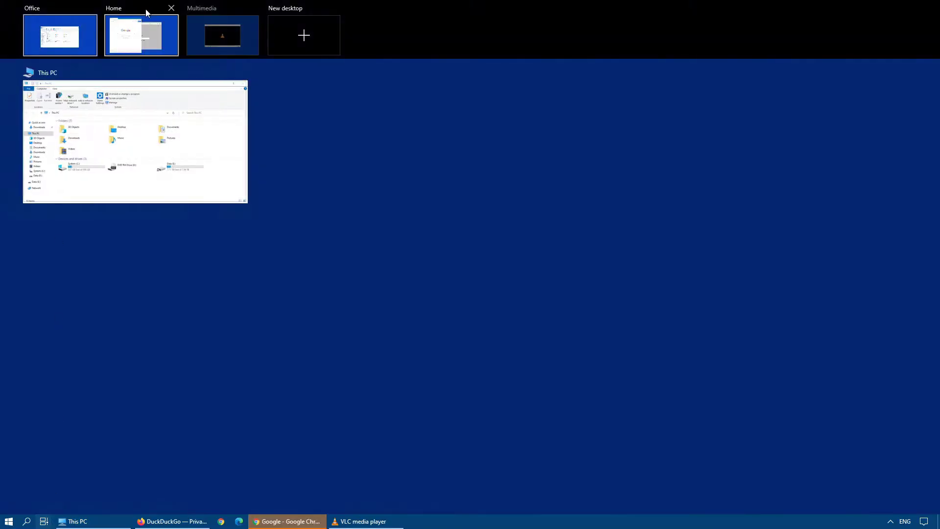
left_click(166, 30)
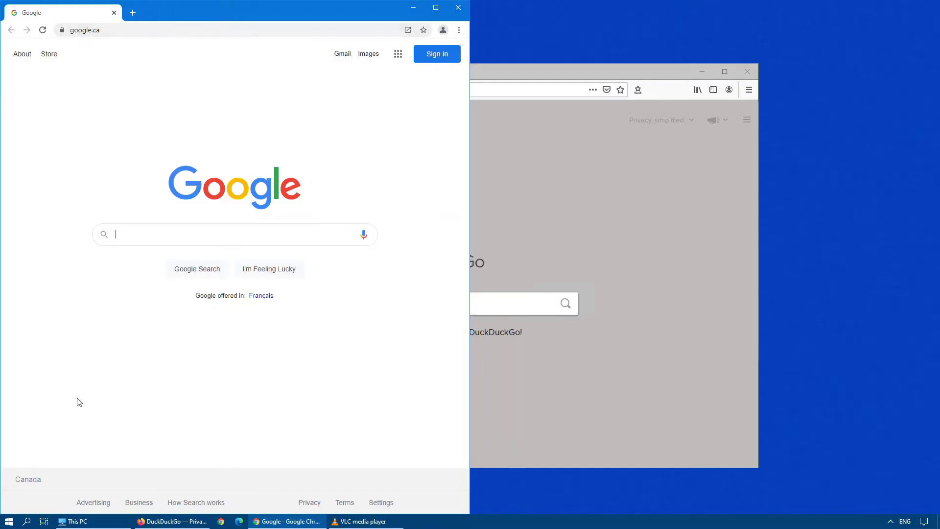
left_click(44, 521)
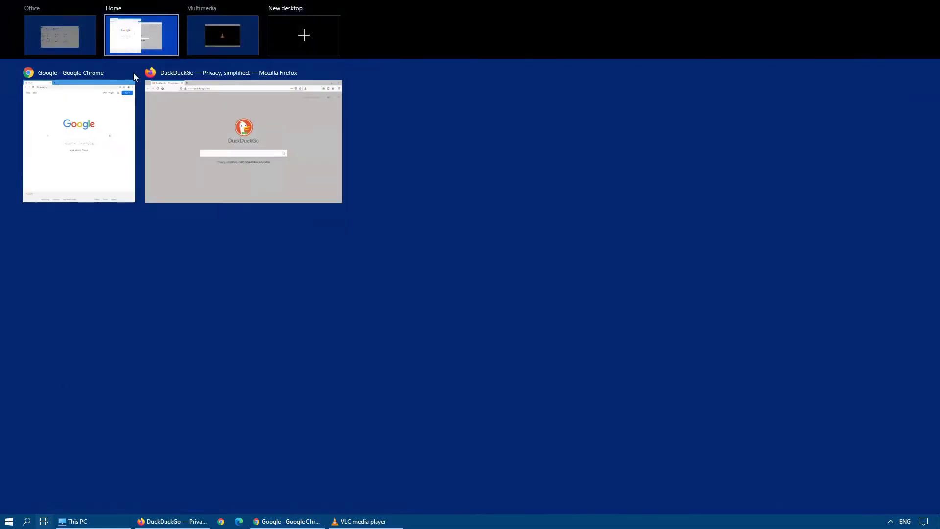
left_click(210, 31)
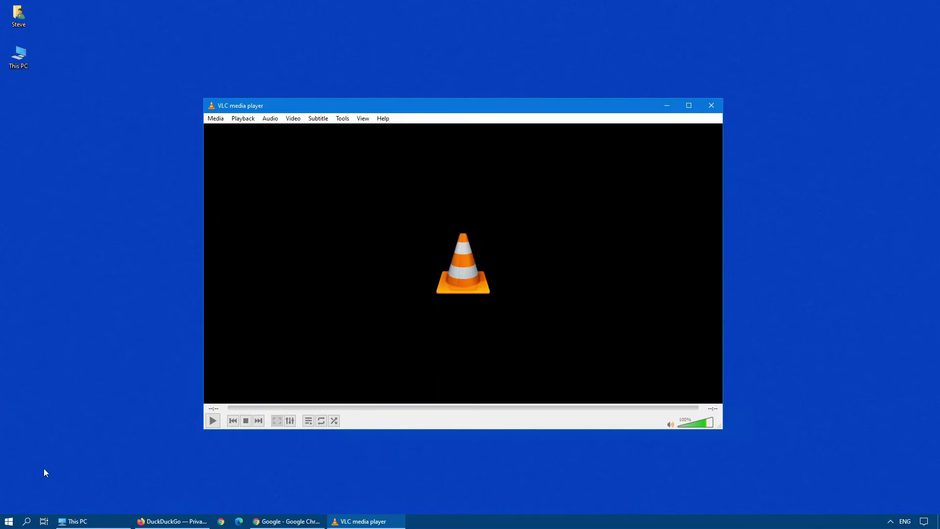
Close the Multimedia desktop so VLC merges into Home, then switch to Home
left_click(44, 520)
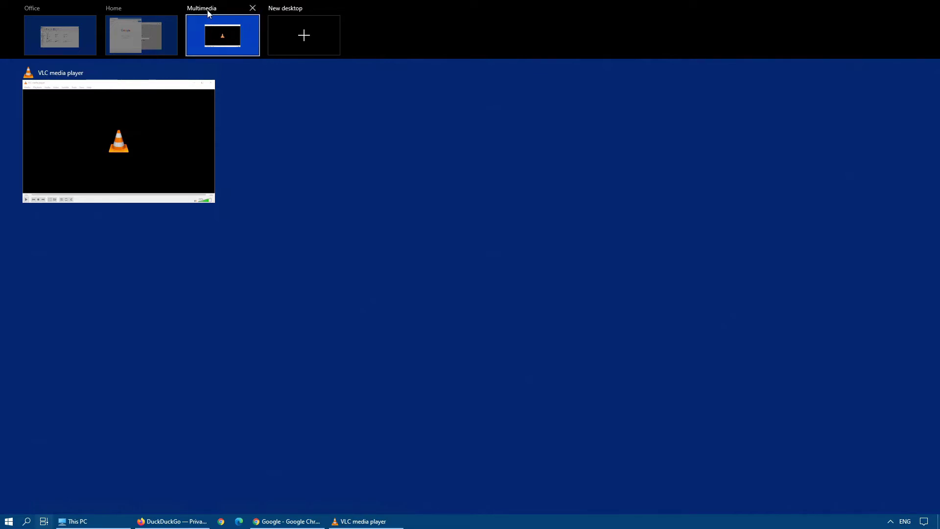
left_click(252, 8)
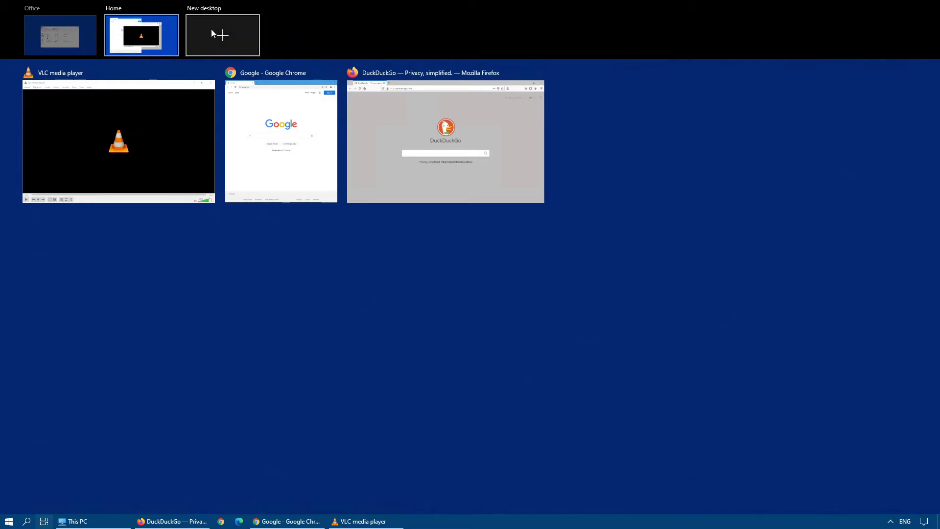
mouse_move(176, 34)
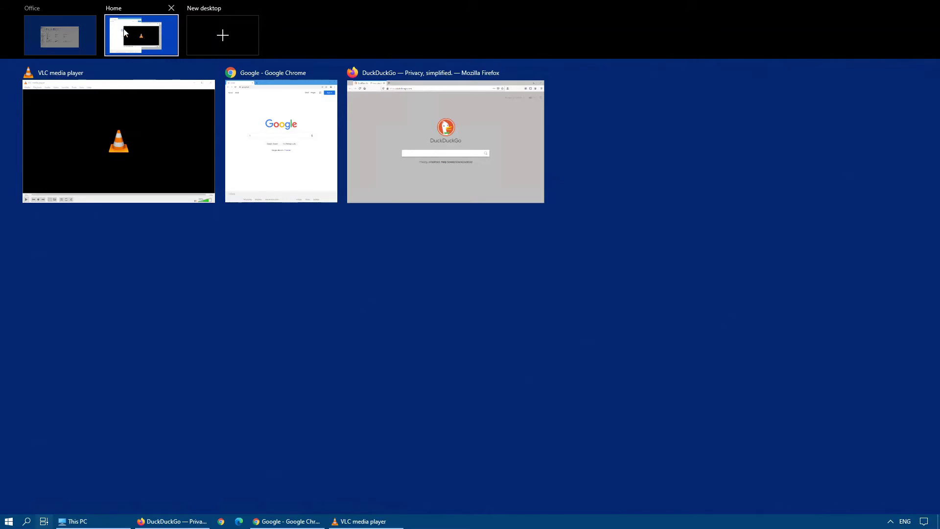
left_click(138, 60)
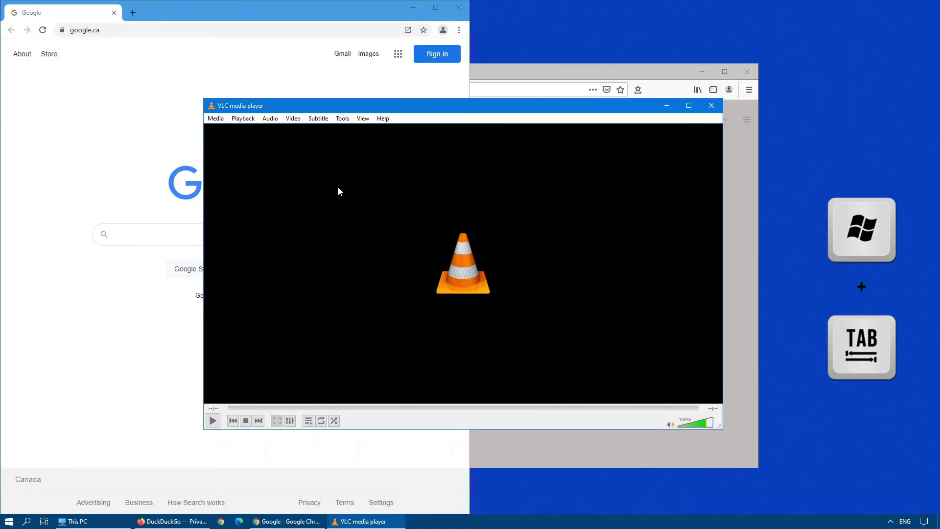
Cycle the Alt+Tab switcher to the This PC window and bring it to the front
key("super+Tab")
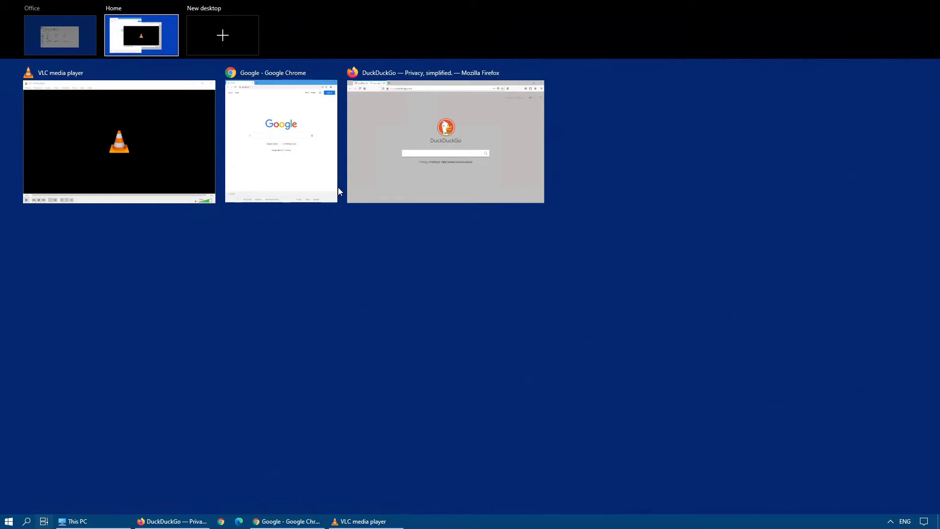
key("Escape")
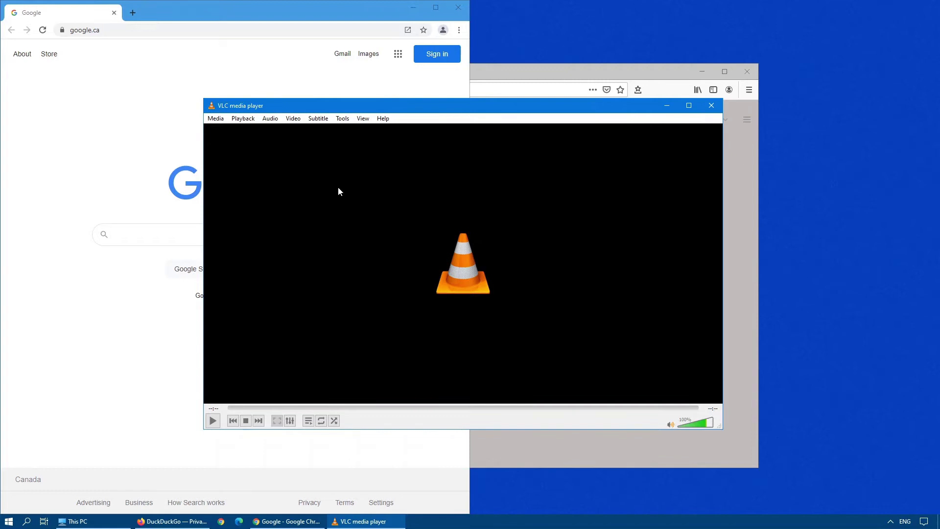
key("alt")
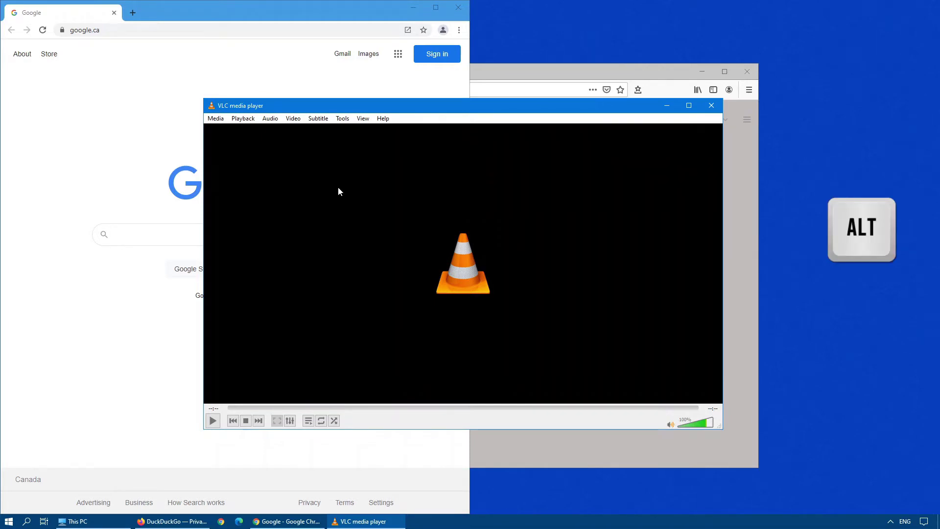
key("alt+Tab")
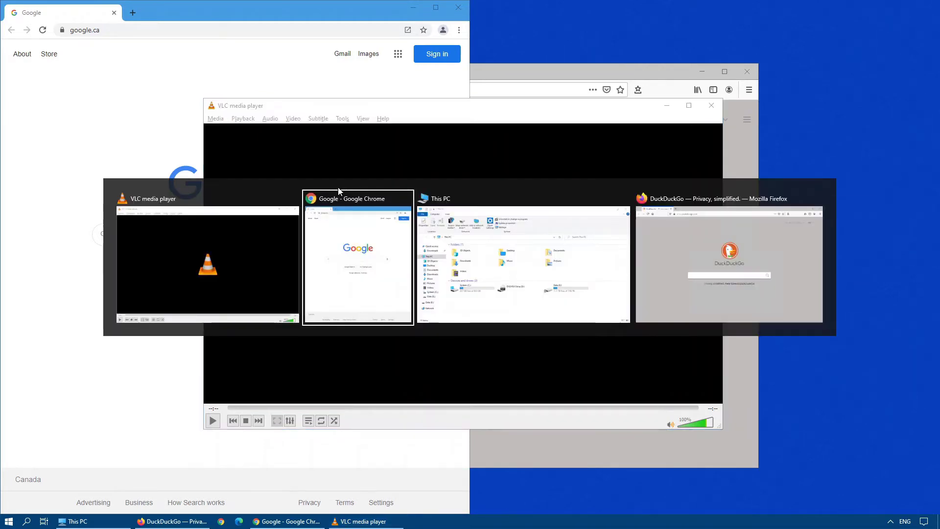
key("alt+Tab")
key("alt+Tab")
key("alt+Tab")
key("alt+Tab")
key("alt+Tab")
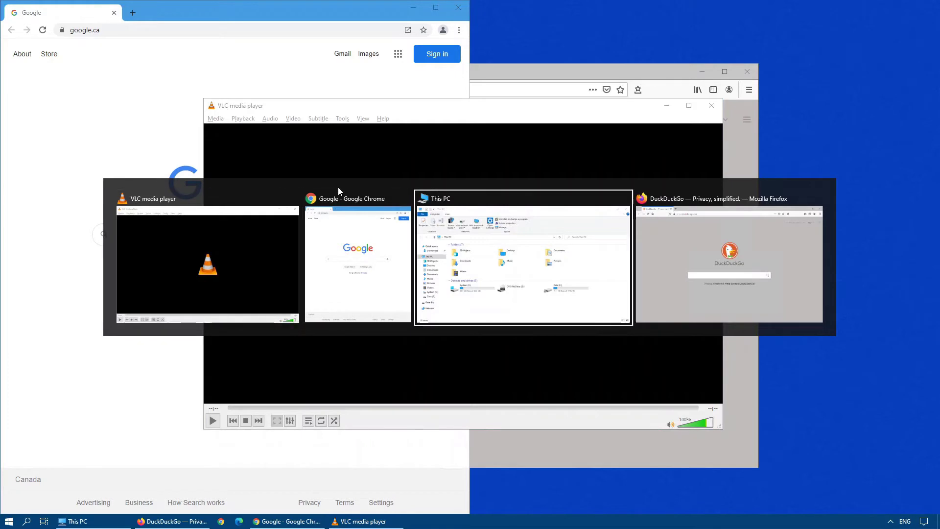
key("alt+Tab")
key("alt+Tab")
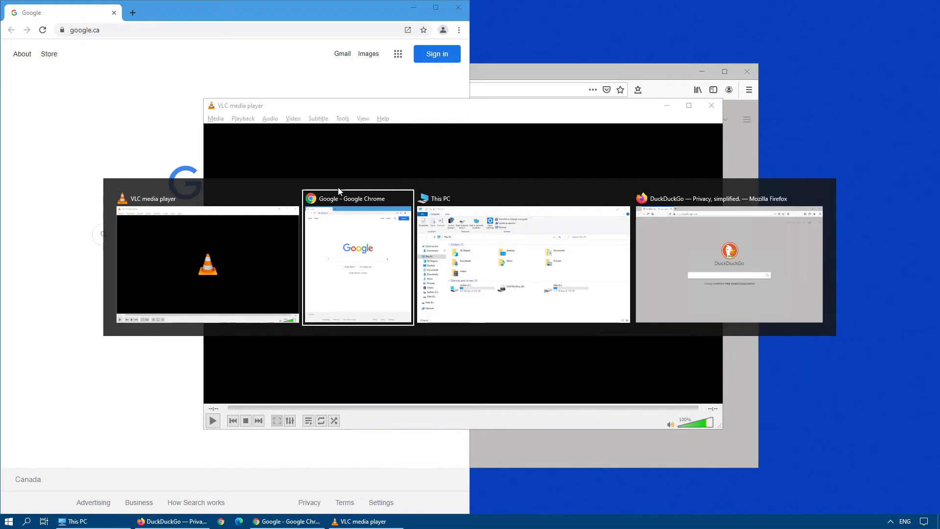
key("Tab")
key("Tab")
key("Tab")
key("Tab")
key("Tab")
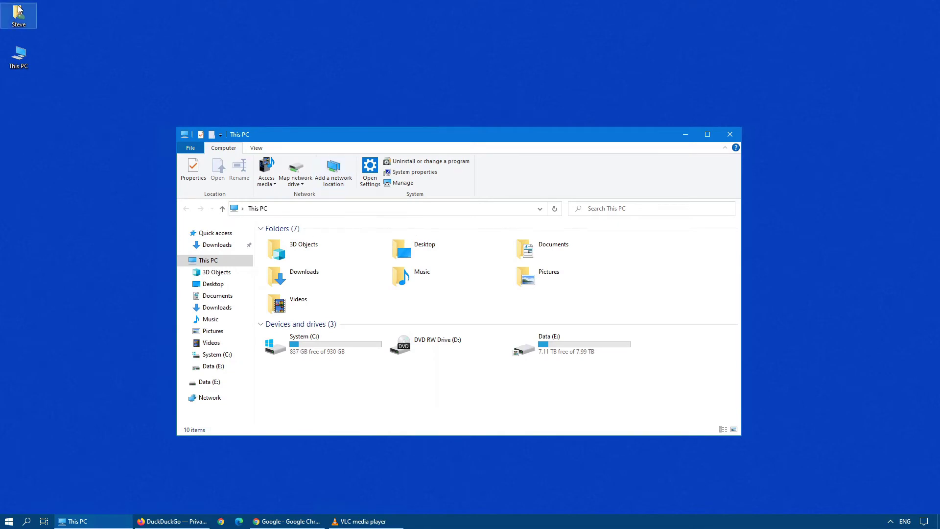
Open Settings with Win+I and go to System > Multitasking's Virtual desktops section
left_click(10, 521)
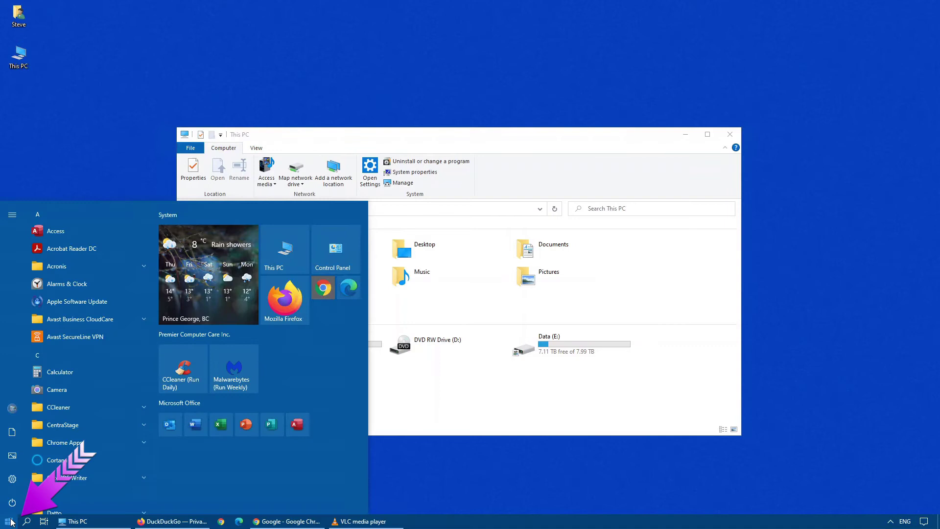
left_click(10, 521)
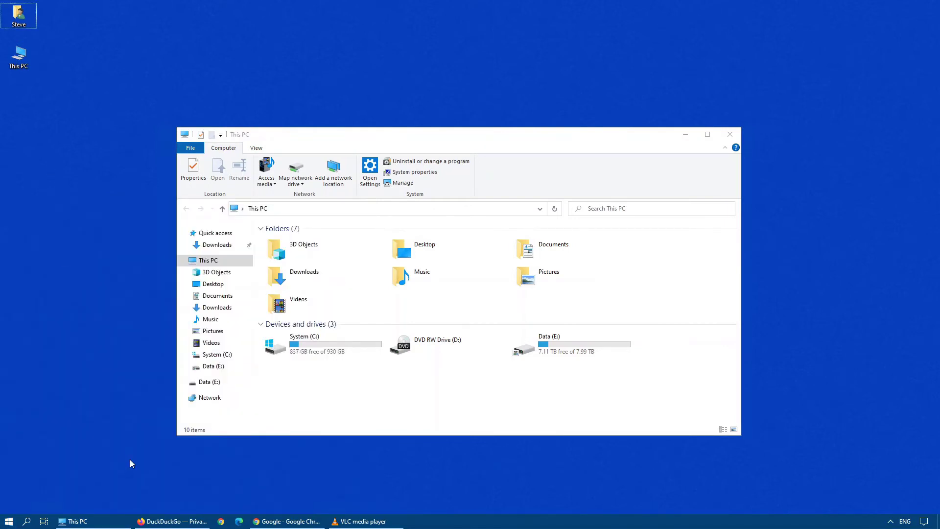
key("super")
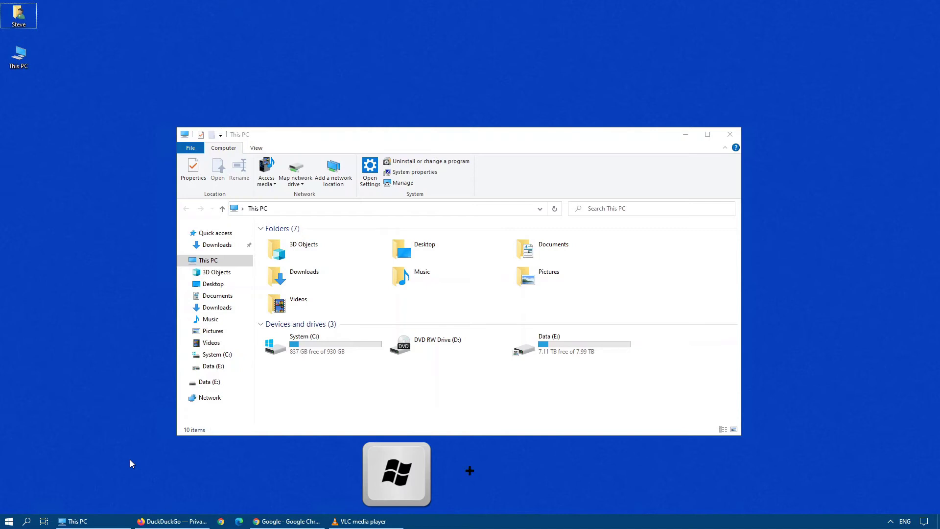
key("super+i")
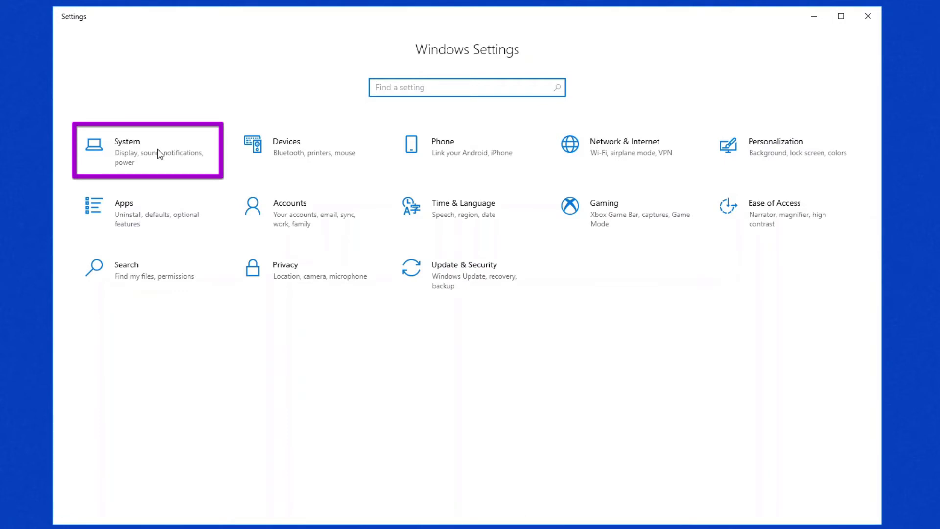
left_click(157, 149)
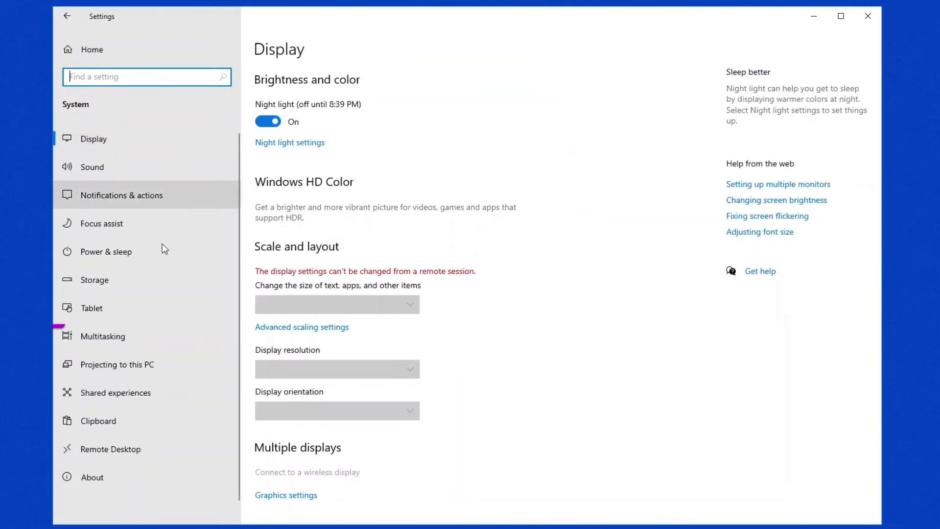
left_click(93, 334)
scroll(345, 360, "down", 2)
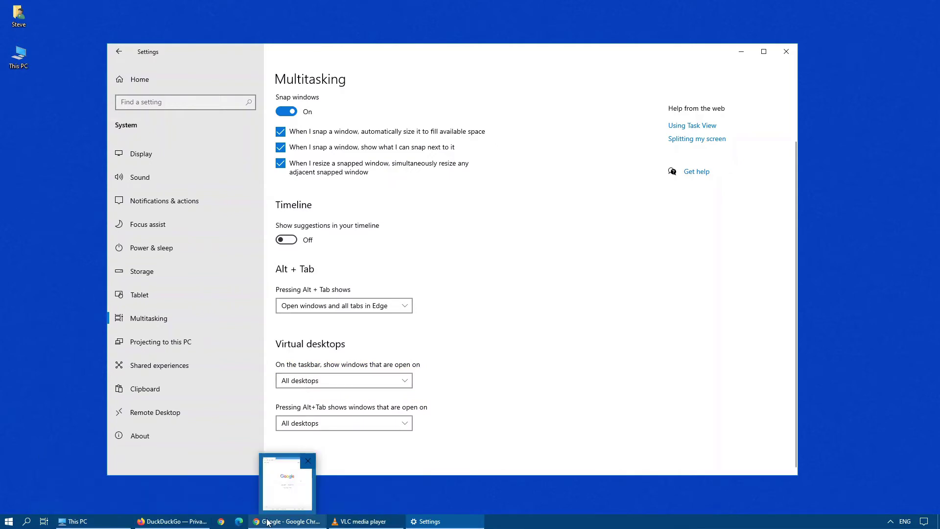
mouse_move(336, 522)
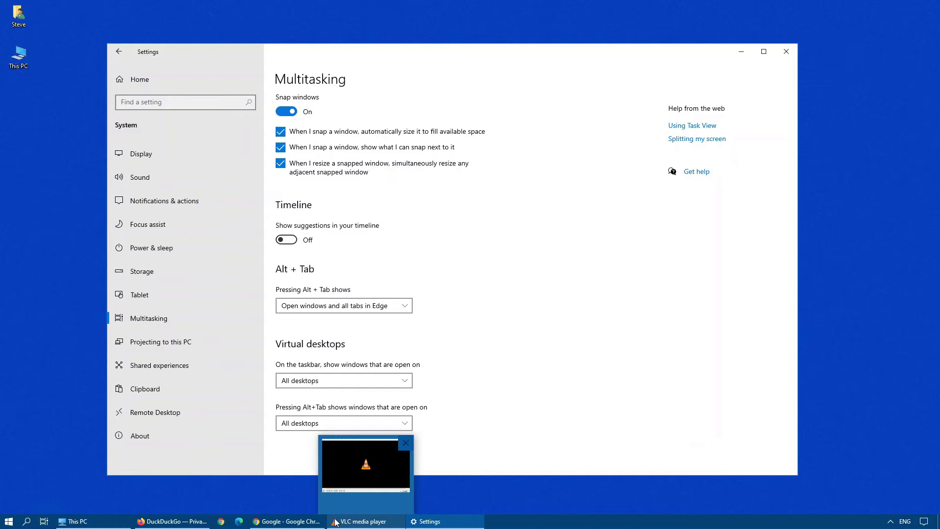
left_click(304, 381)
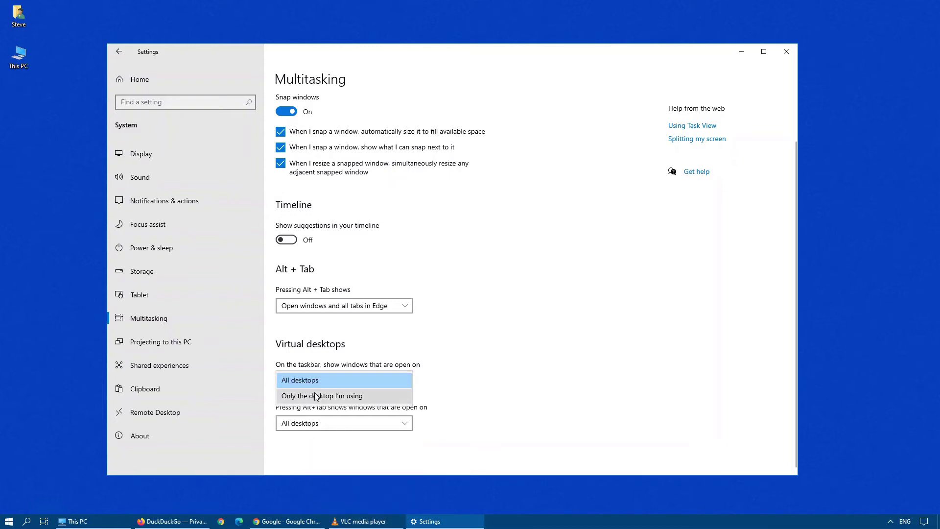
left_click(317, 396)
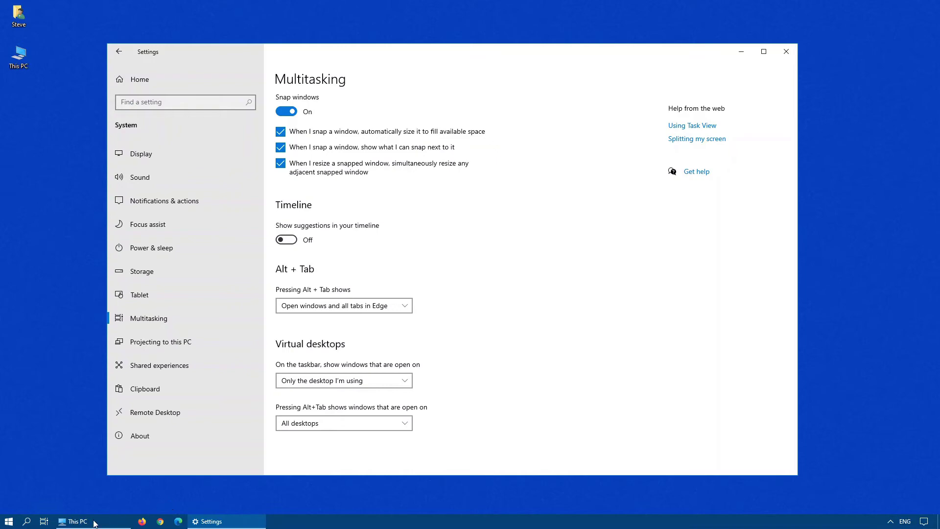
left_click(44, 521)
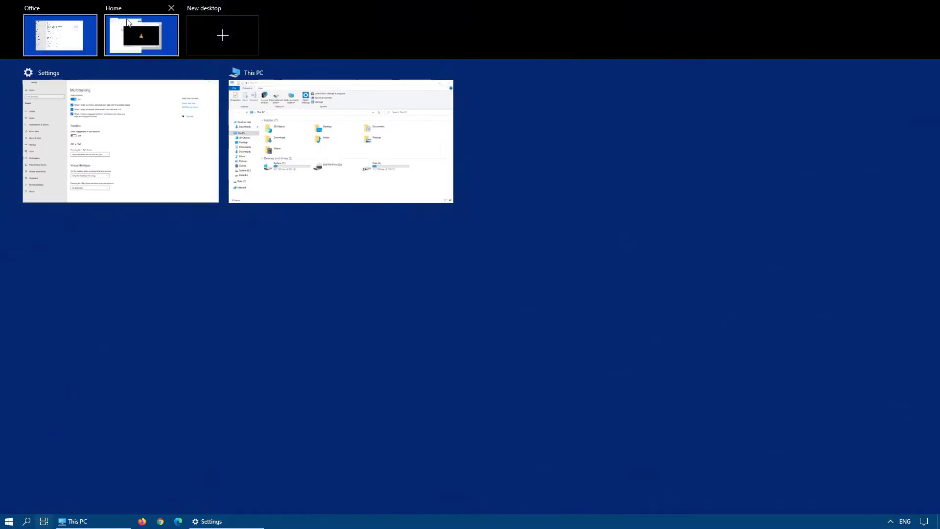
left_click(142, 35)
mouse_move(225, 520)
mouse_move(138, 523)
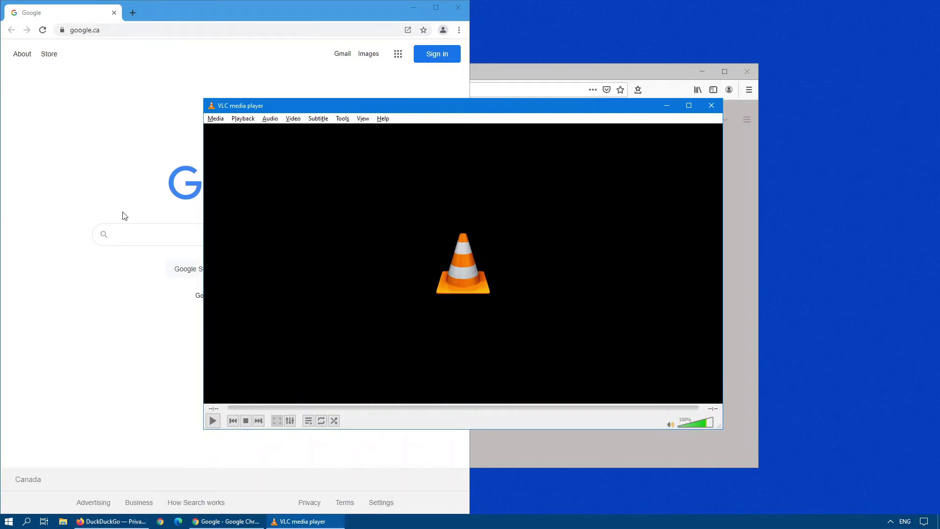
left_click(44, 521)
left_click(61, 34)
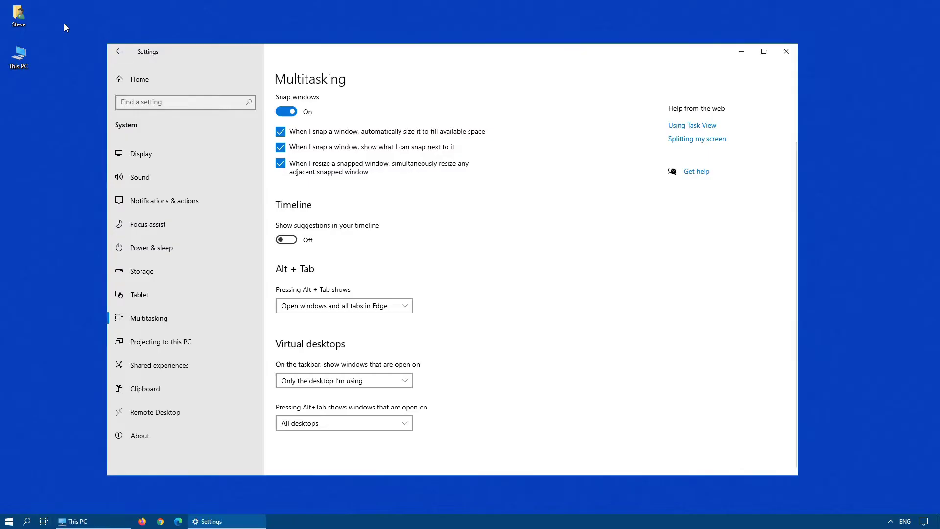
left_click(334, 383)
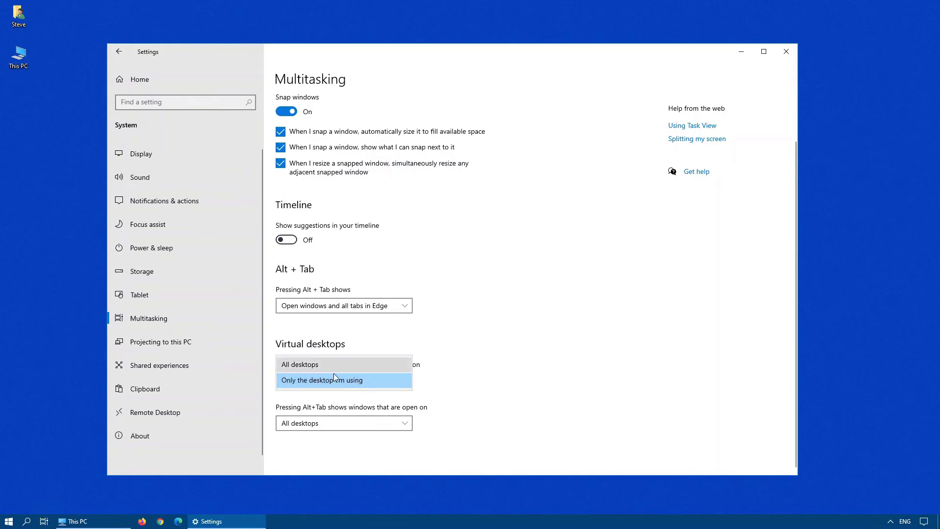
left_click(330, 367)
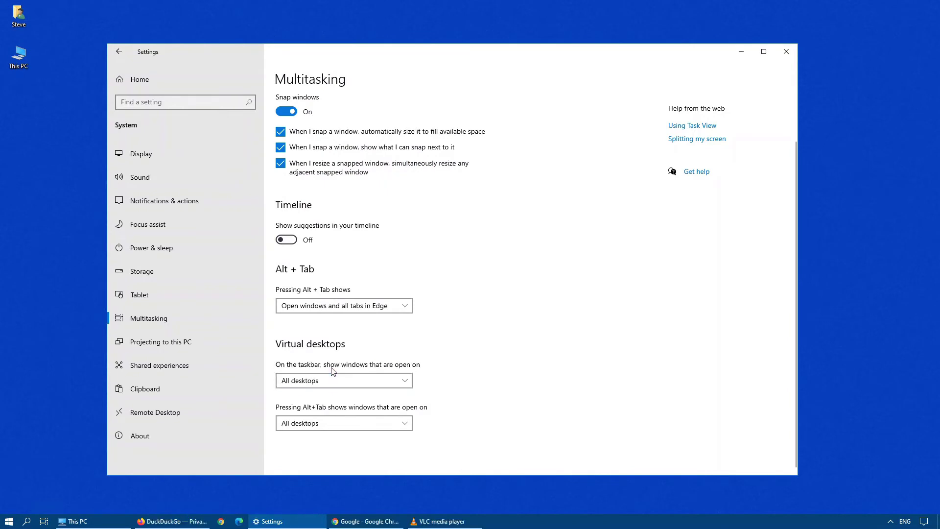
left_click(183, 522)
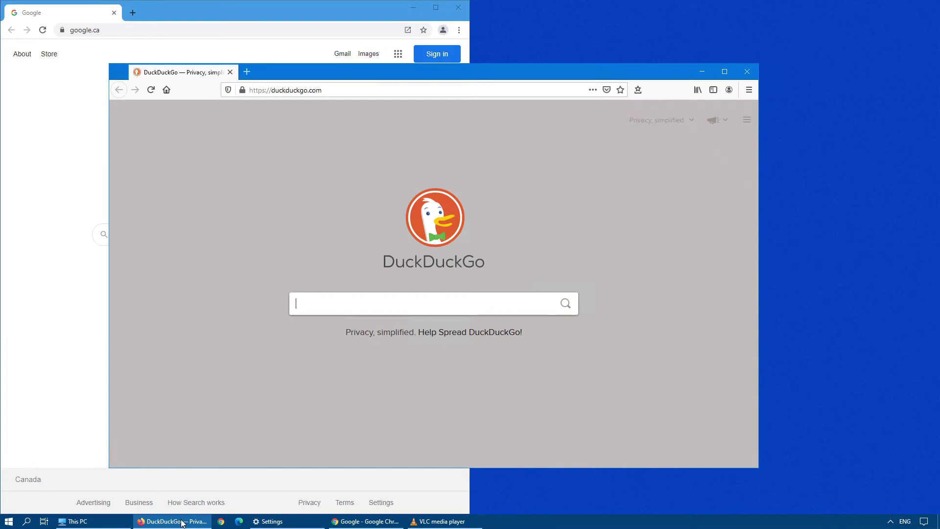
left_click(105, 523)
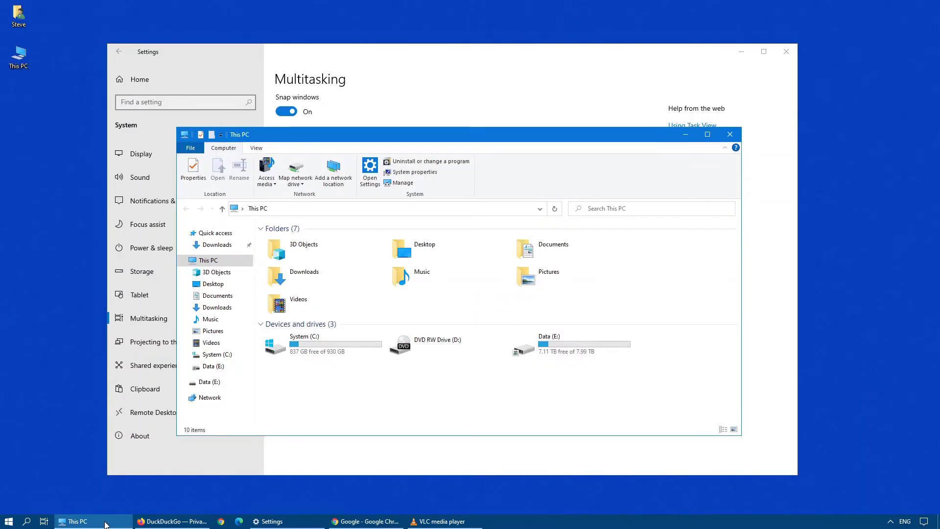
left_click(47, 522)
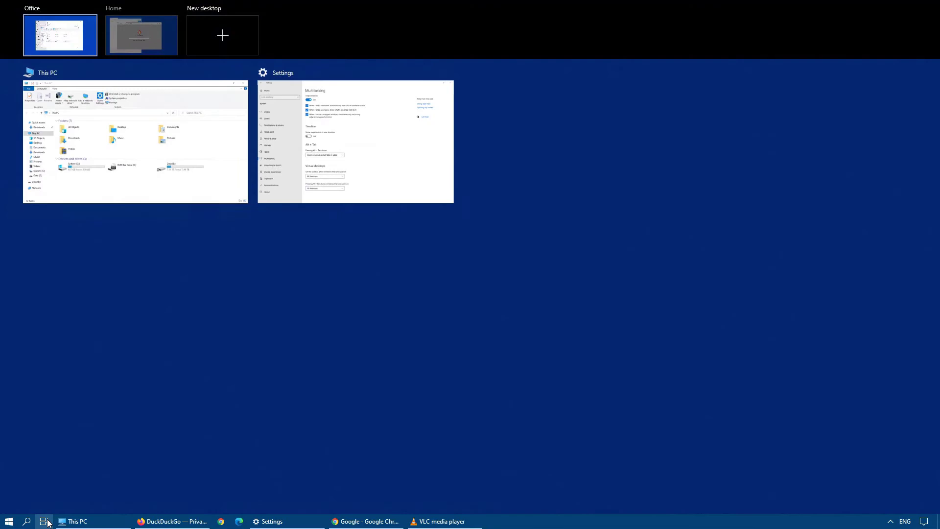
left_click(49, 116)
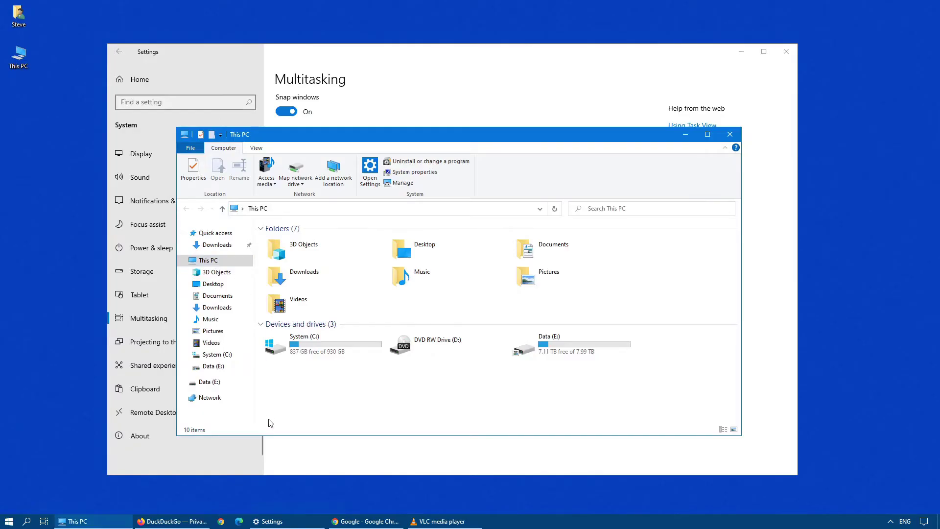
key("alt+Tab")
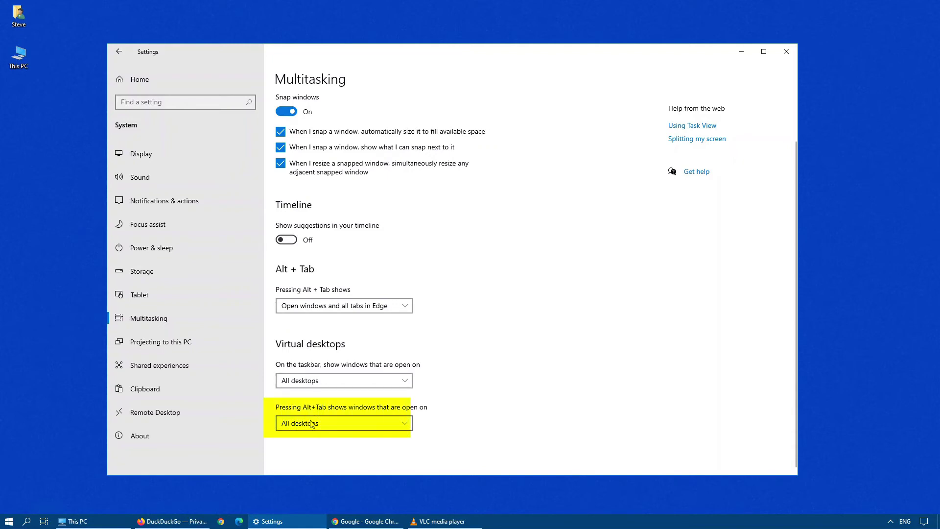
Check the Alt+Tab switcher, then limit it to 'Only the desktop I'm using'
key("alt+Tab")
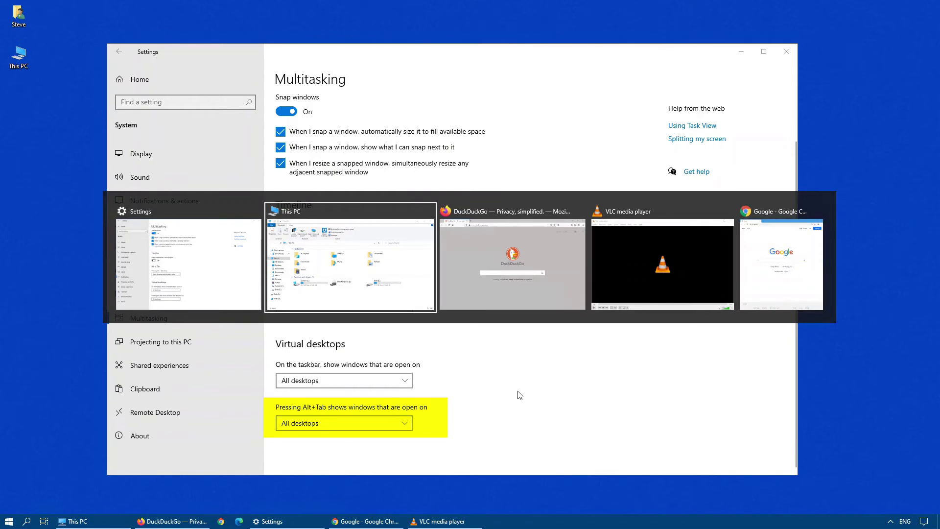
key("Escape")
left_click(343, 422)
left_click(329, 440)
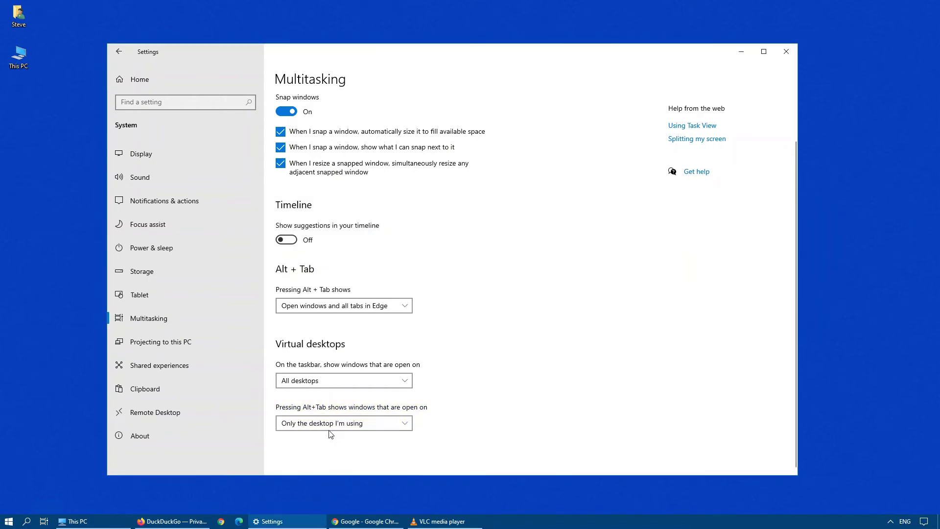
Recheck Alt+Tab, restore the switcher to 'All desktops', and close Settings
key("alt+Tab")
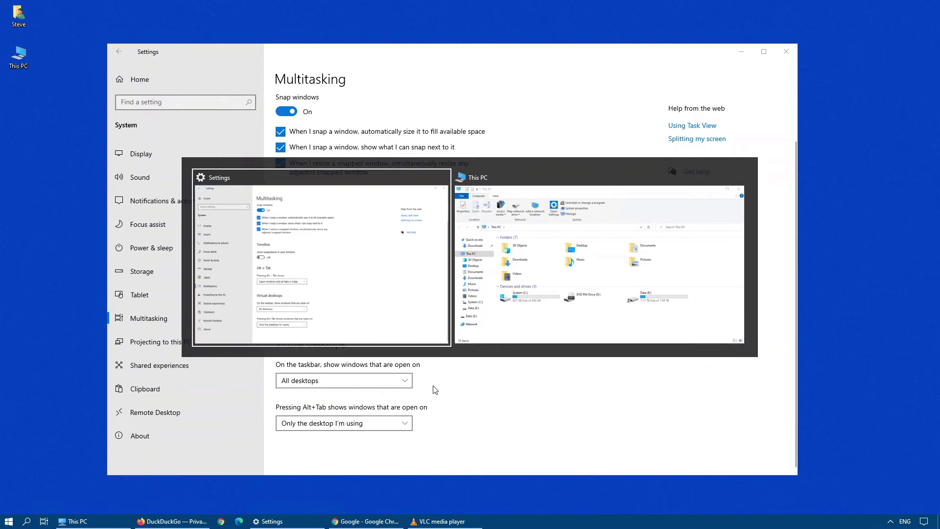
key("Escape")
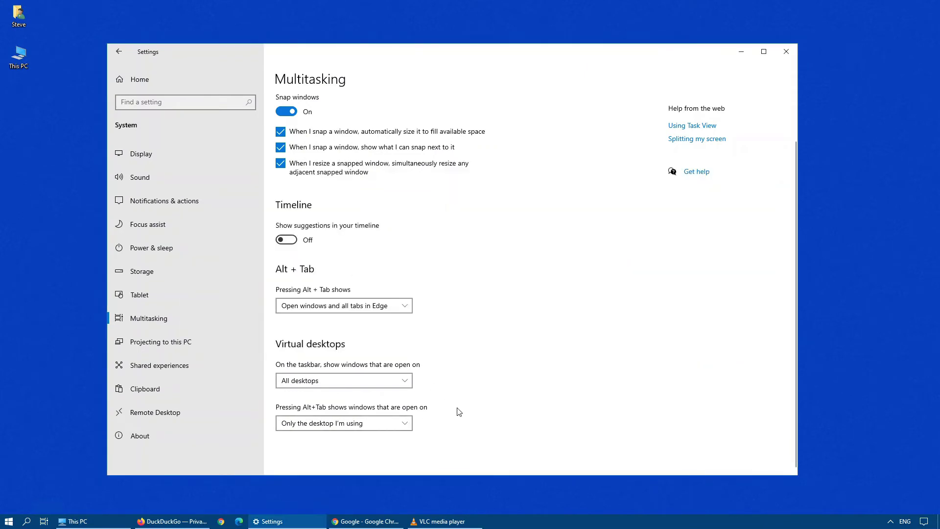
left_click(364, 424)
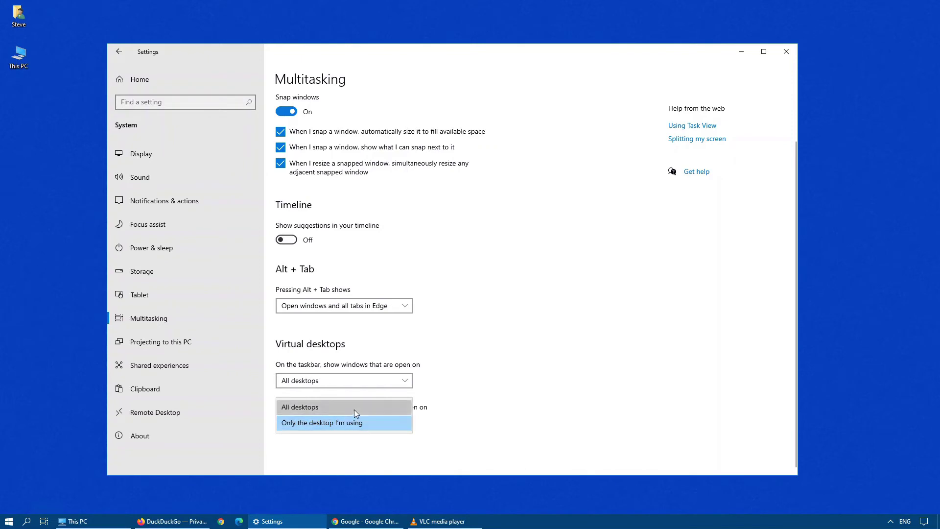
left_click(355, 409)
left_click(786, 51)
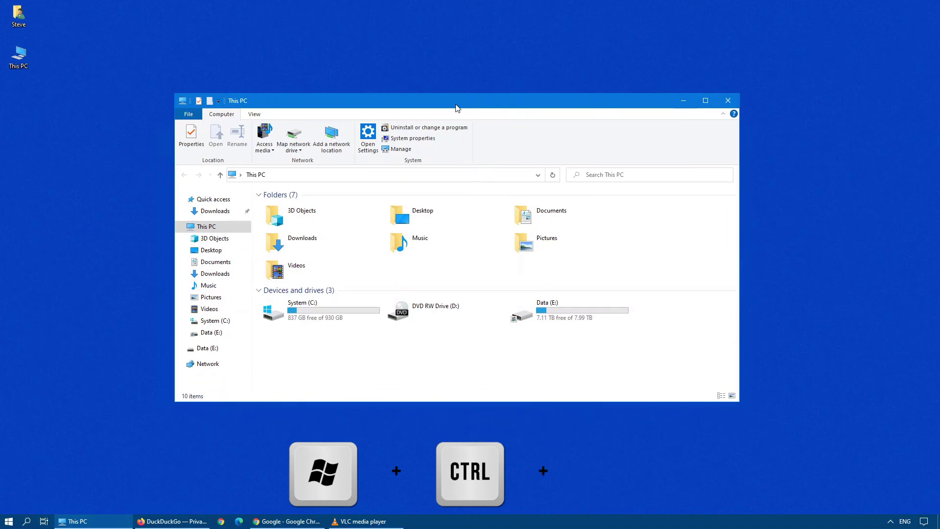
Toggle three times between Office and Home with Win+Ctrl+Right/Left, ending on Office
key("super+ctrl+Right")
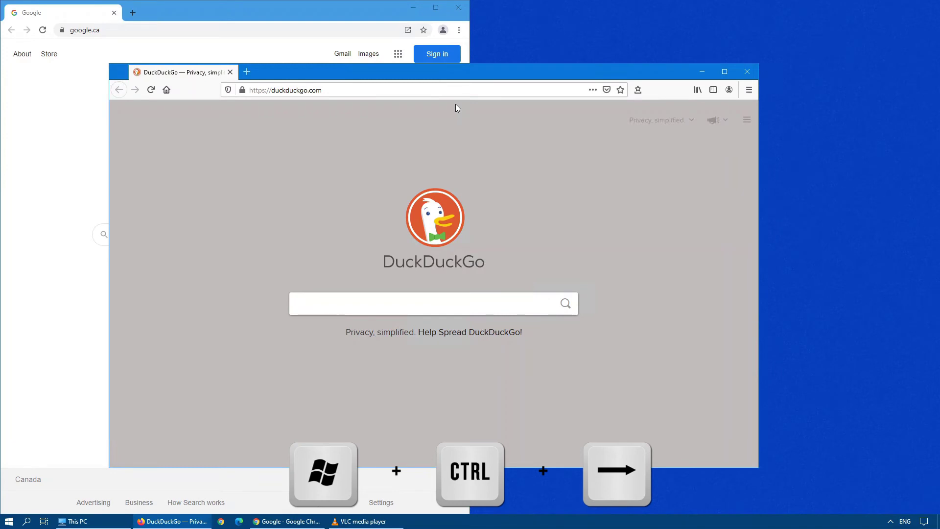
key("super+ctrl+Left")
key("super+ctrl+Right")
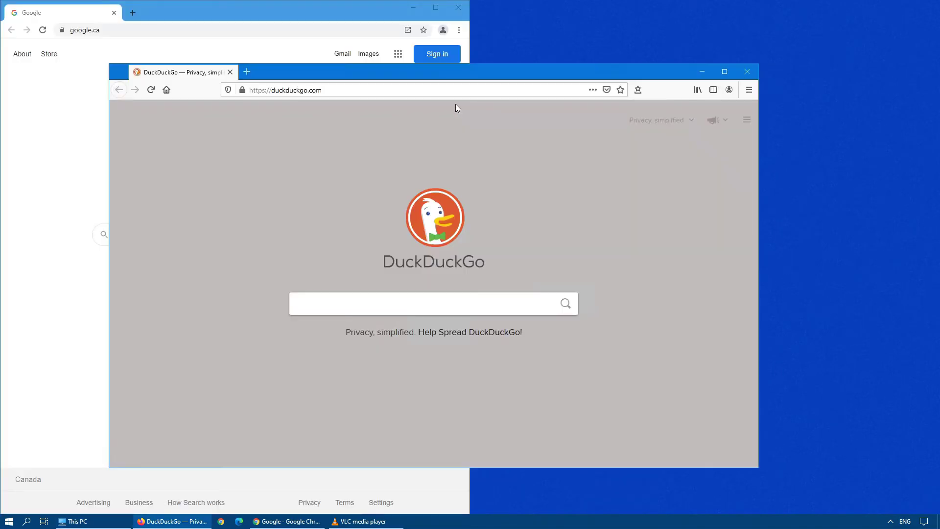
key("super+ctrl+Left")
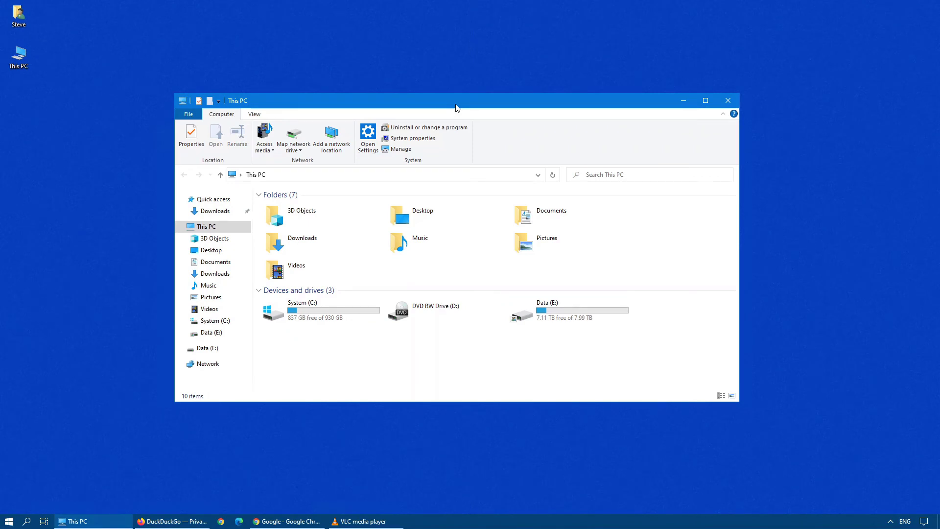
key("super+ctrl+Right")
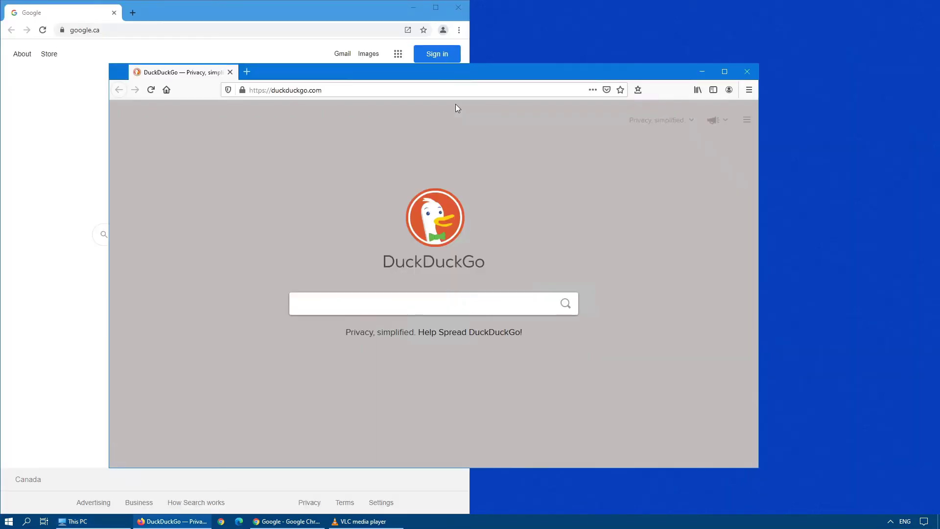
key("super+ctrl+Left")
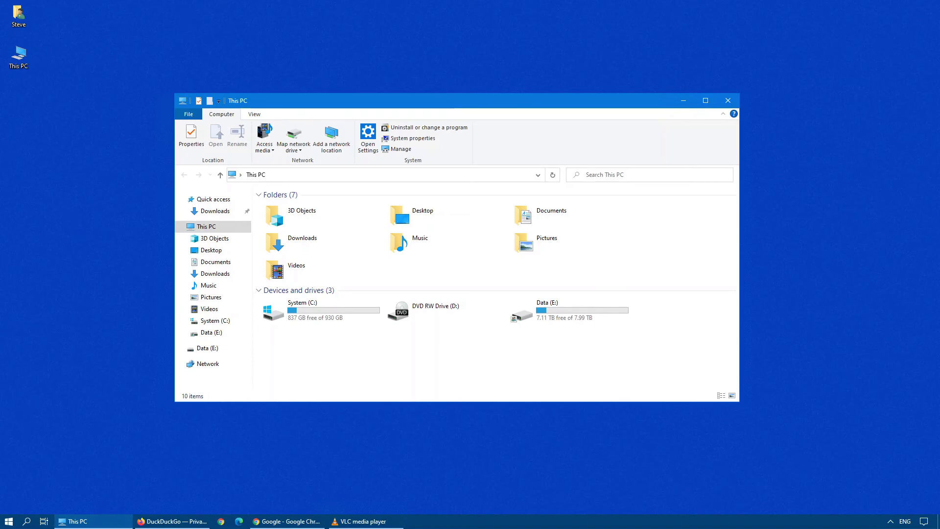
From Task View, set the This PC window to show on all virtual desktops
left_click(40, 522)
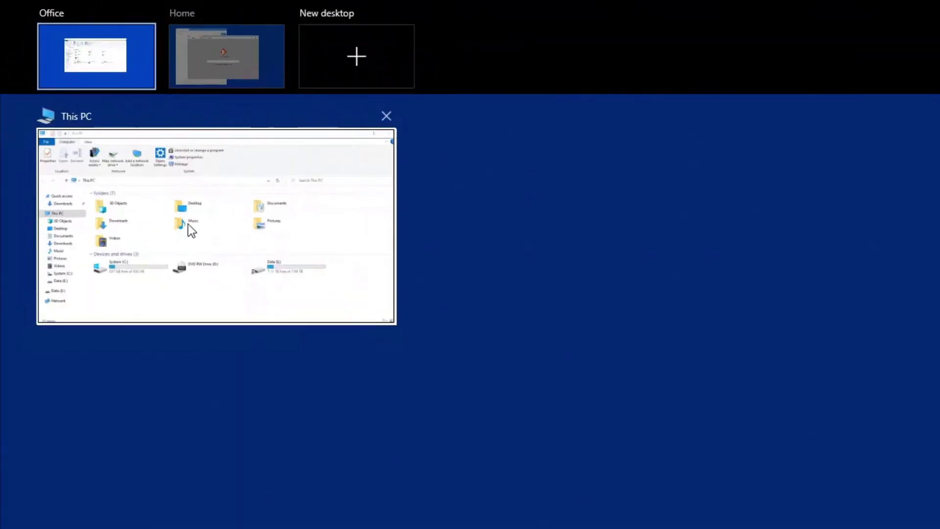
right_click(205, 188)
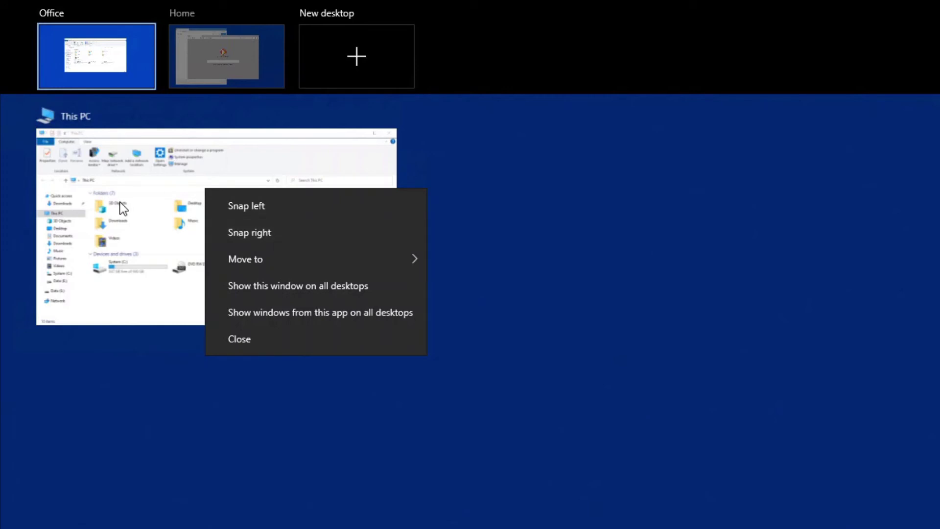
mouse_move(238, 256)
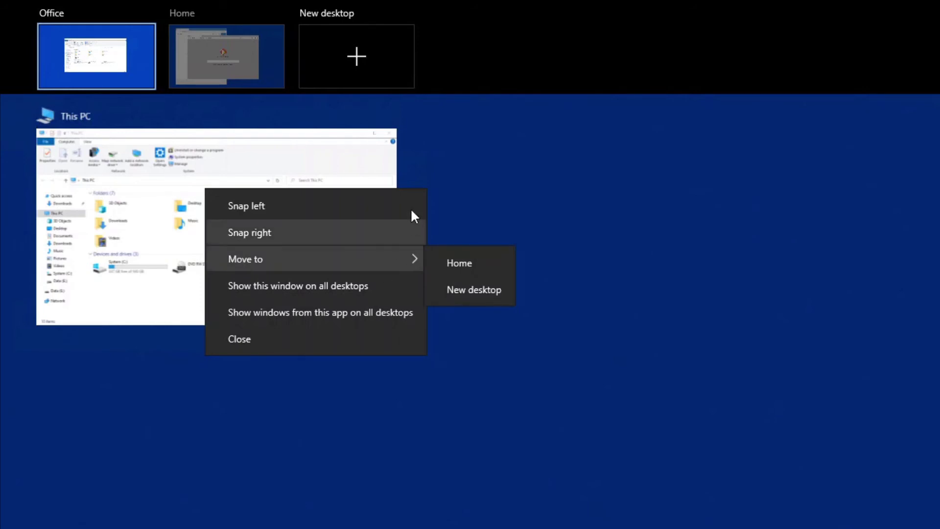
mouse_move(375, 263)
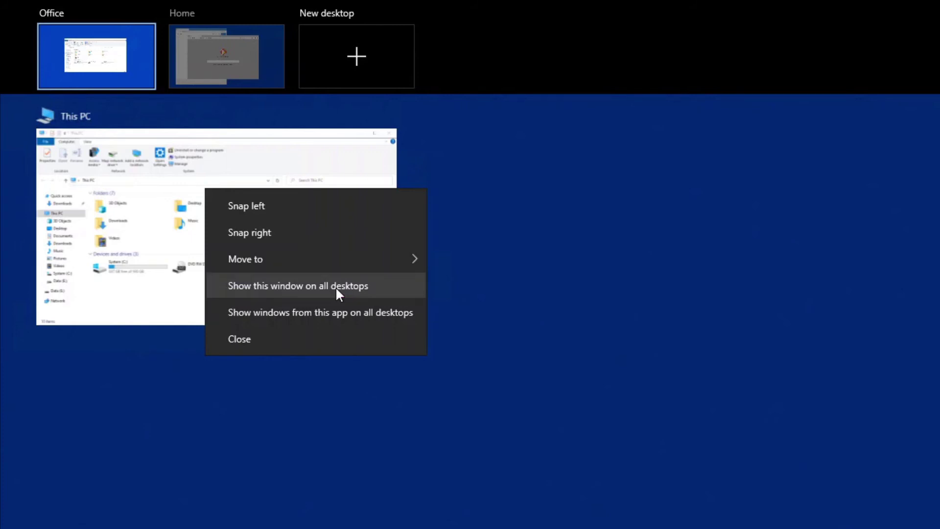
left_click(286, 286)
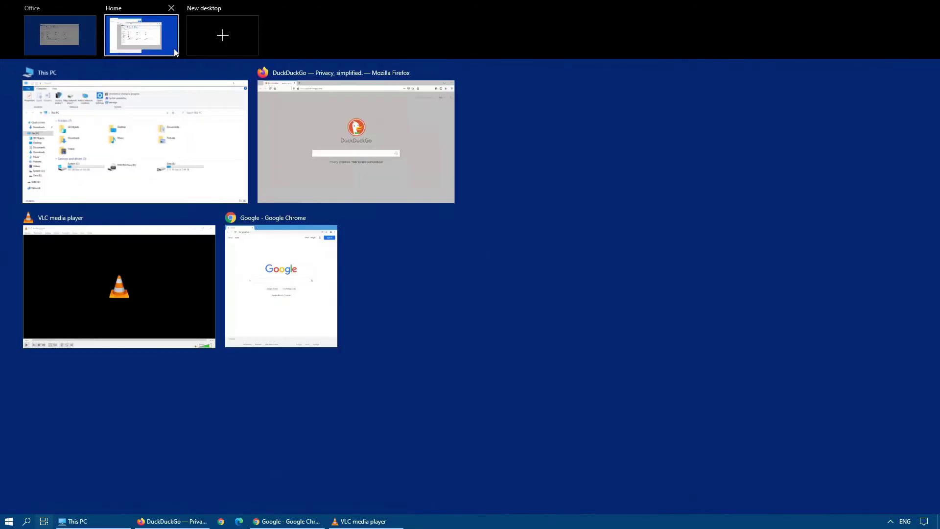
On the Home desktop, close Firefox and minimise the Chrome and VLC windows
left_click(174, 48)
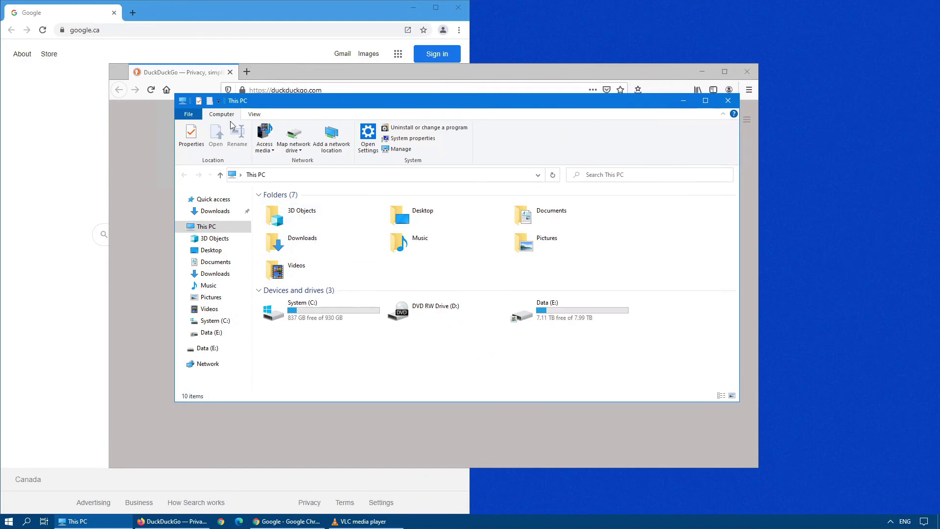
left_click(746, 71)
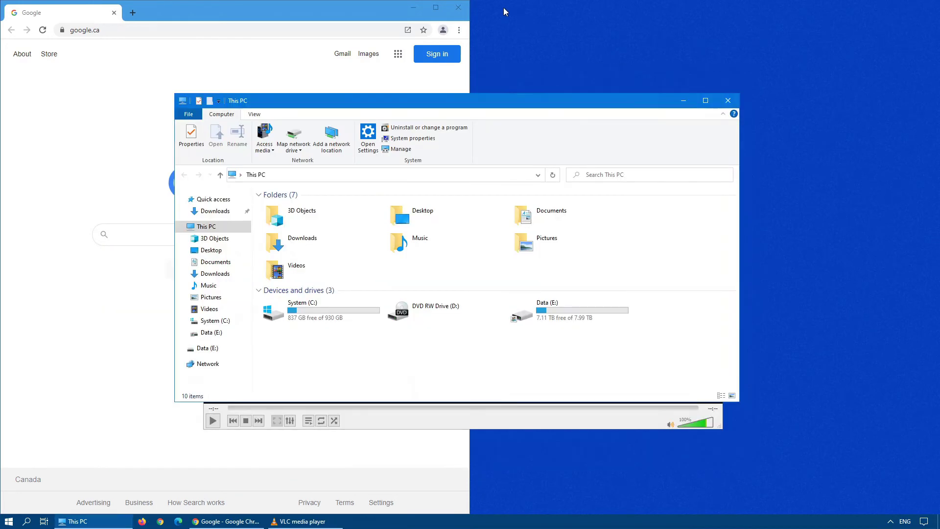
left_click(416, 10)
left_click(416, 11)
left_click(571, 424)
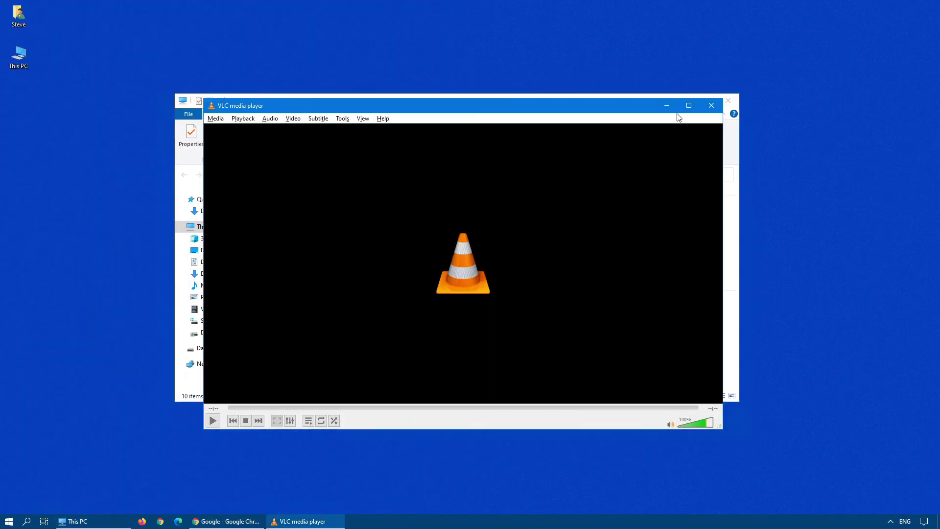
left_click(668, 106)
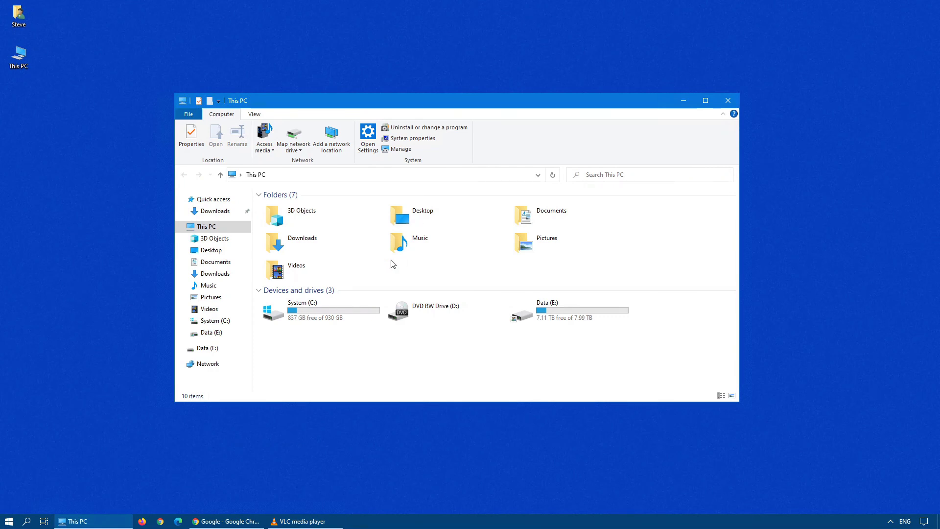
Turn off 'Show this window on all desktops' for This PC, then switch to Office
left_click(43, 522)
right_click(232, 230)
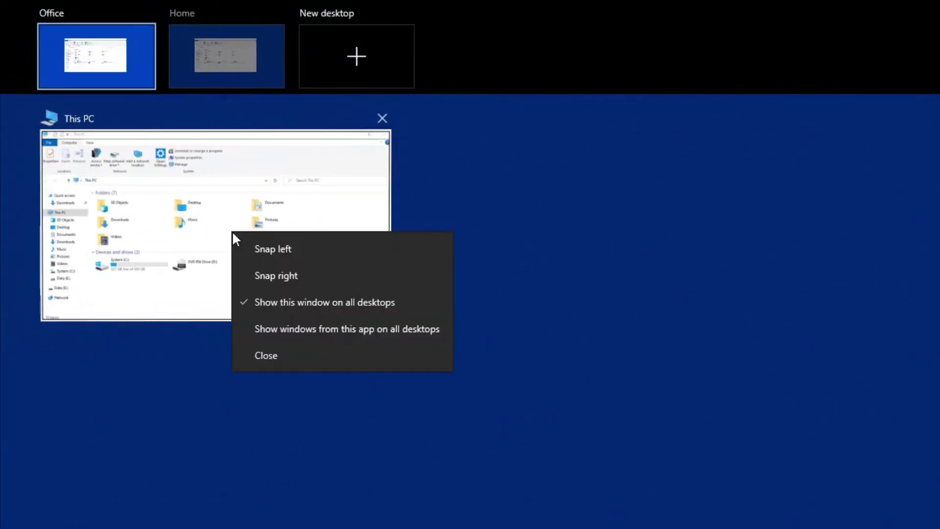
left_click(267, 299)
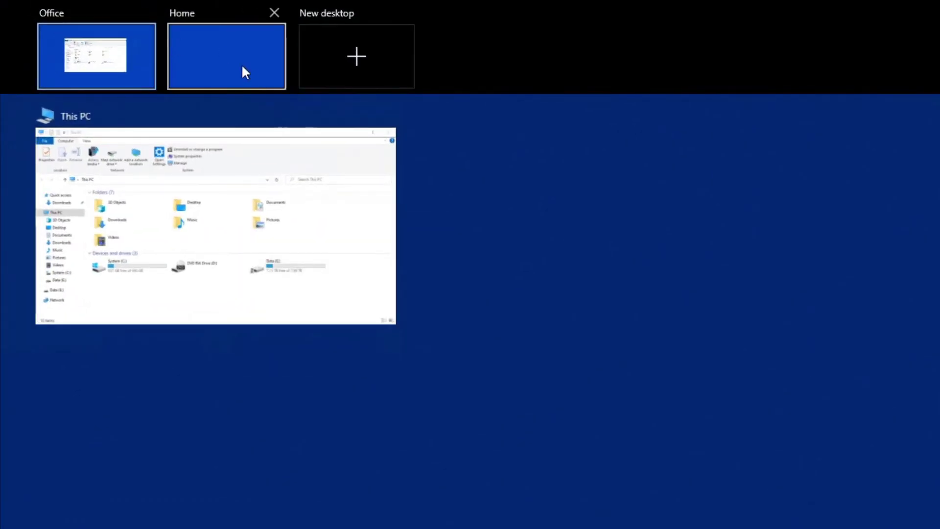
left_click(182, 50)
mouse_move(90, 523)
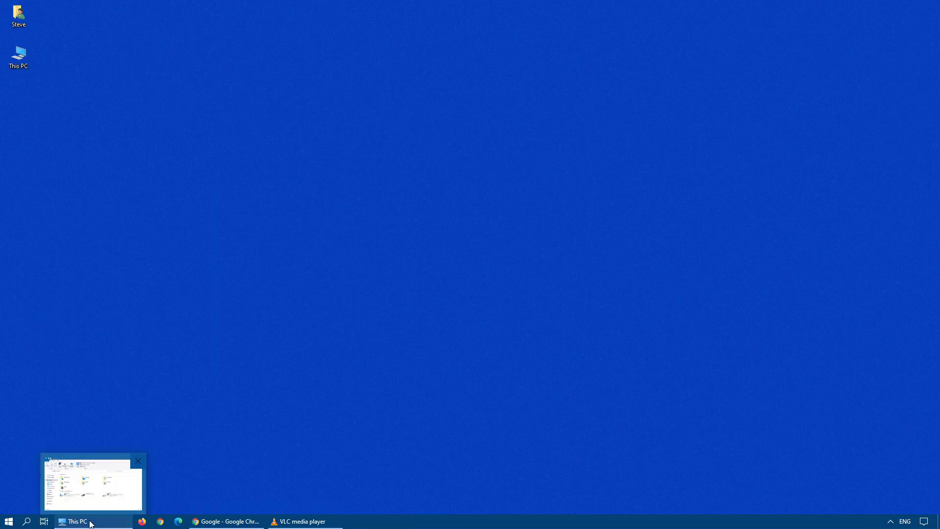
left_click(44, 522)
left_click(57, 55)
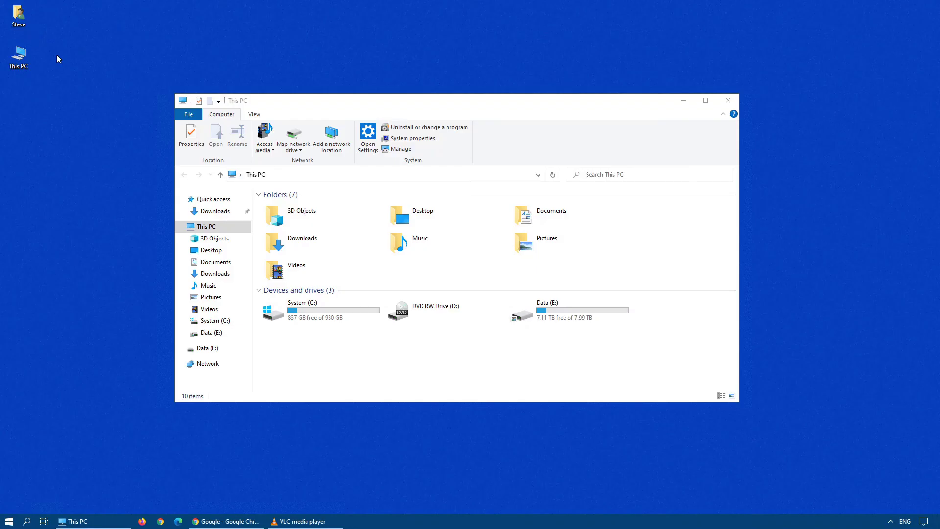
From the This PC window, open the System (C:) drive in a new File Explorer window
left_click(44, 521)
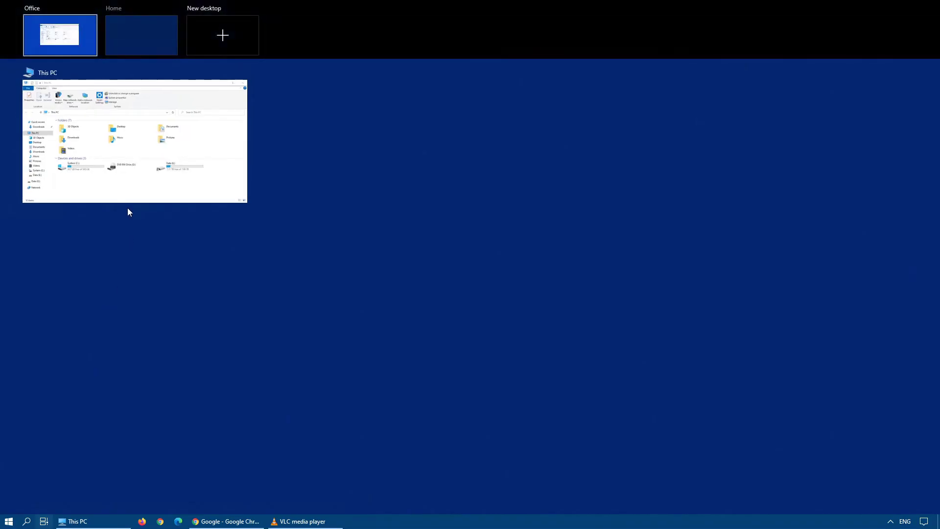
right_click(119, 148)
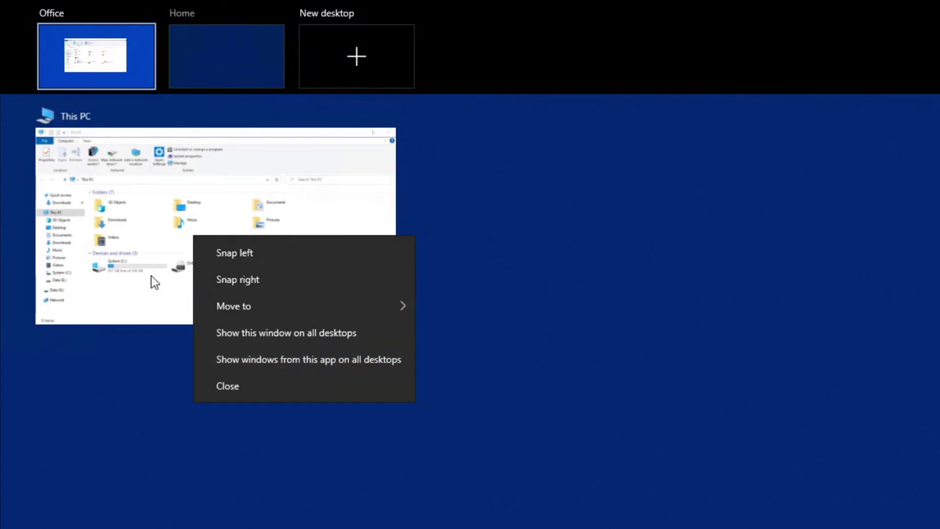
left_click(150, 300)
left_click(213, 239)
left_click(330, 312)
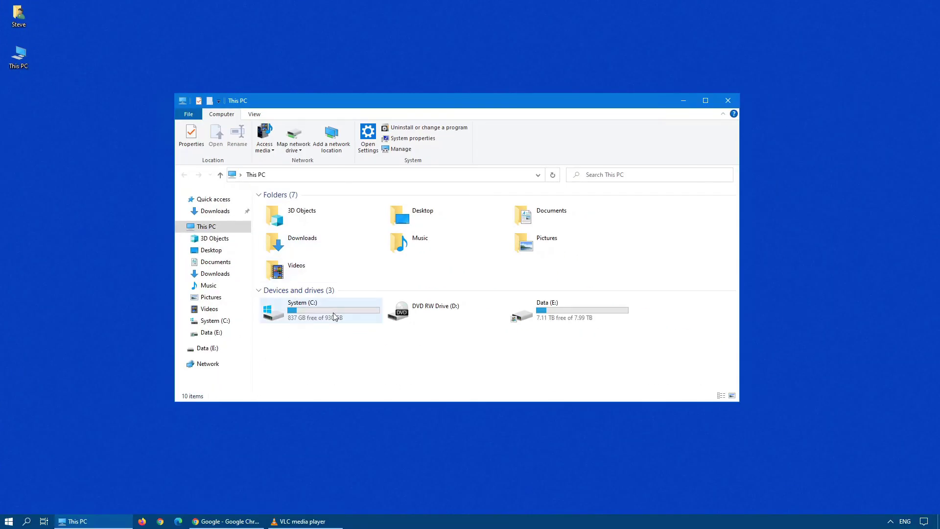
right_click(330, 310)
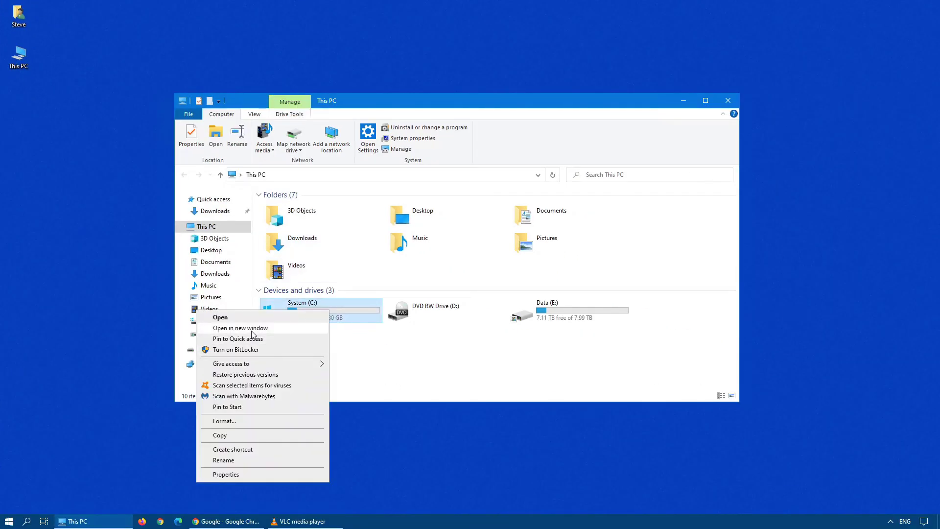
left_click(251, 331)
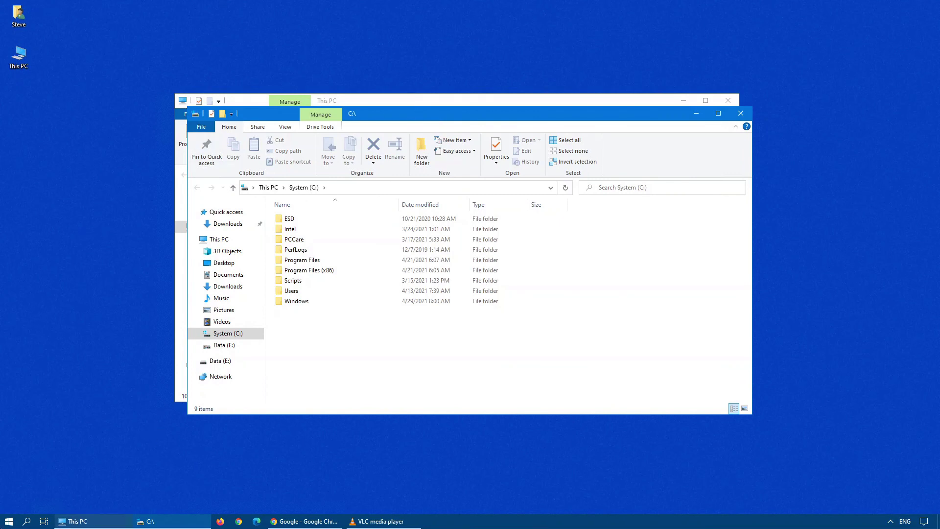
left_click(43, 521)
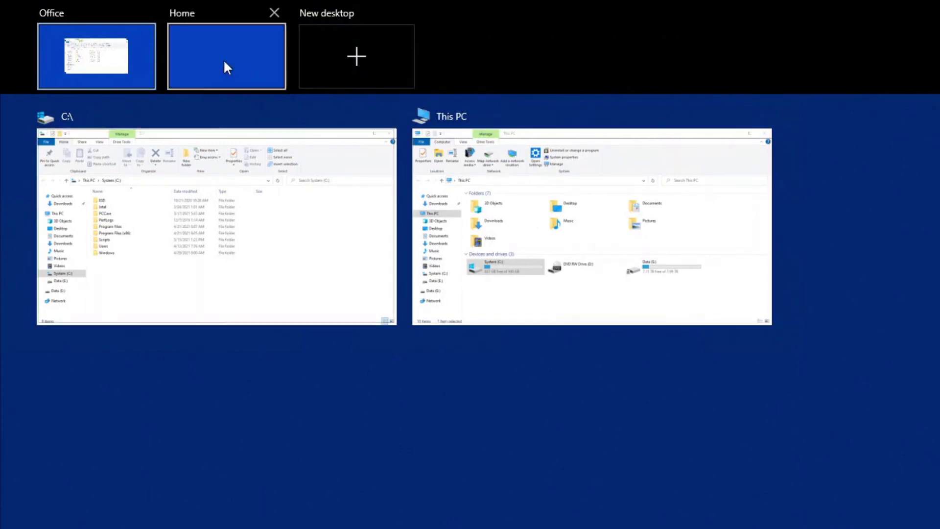
Show File Explorer windows on all desktops, then switch to the Home desktop
right_click(198, 277)
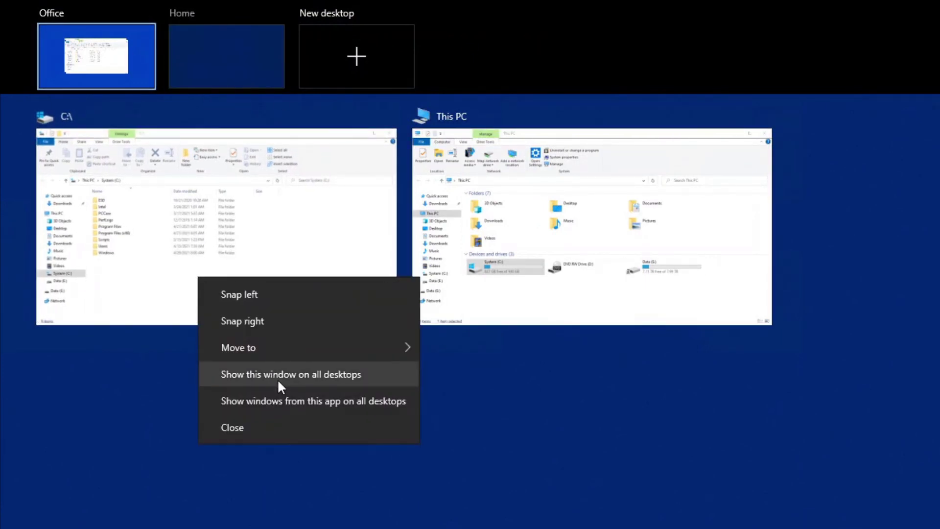
left_click(280, 400)
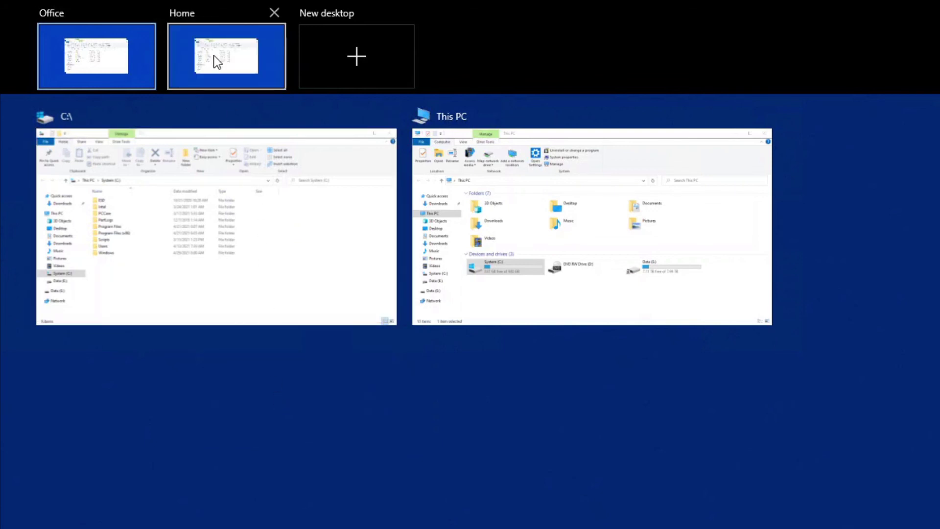
left_click(223, 79)
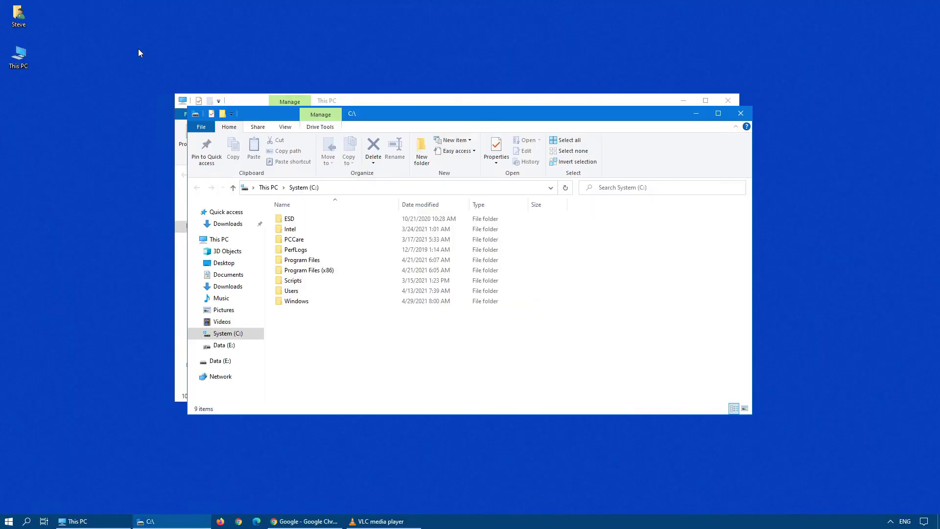
Close the C:\ and This PC Explorer windows, then remove the Home virtual desktop
left_click(741, 113)
left_click(728, 100)
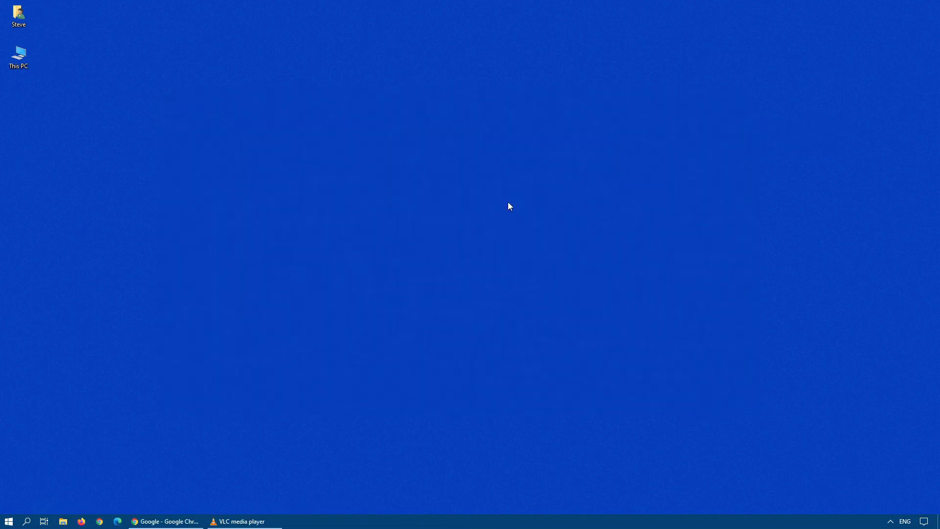
left_click(43, 521)
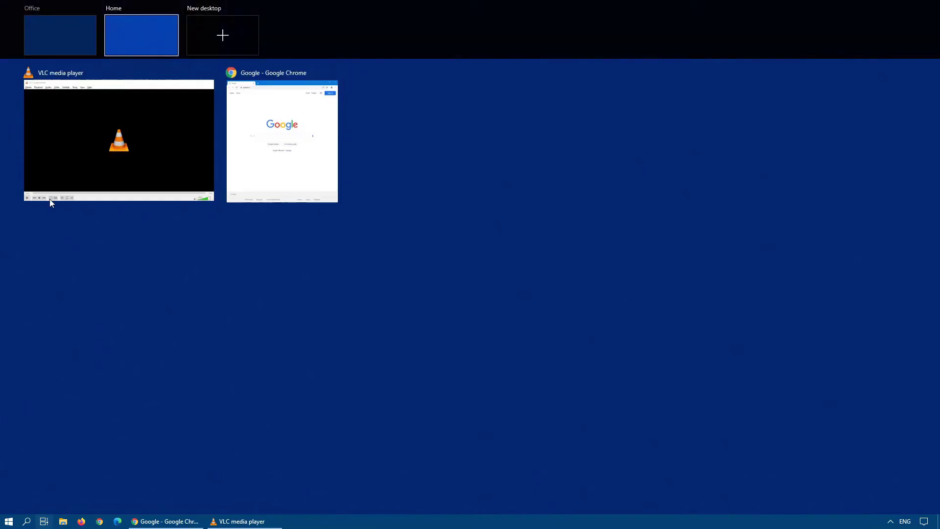
left_click(170, 7)
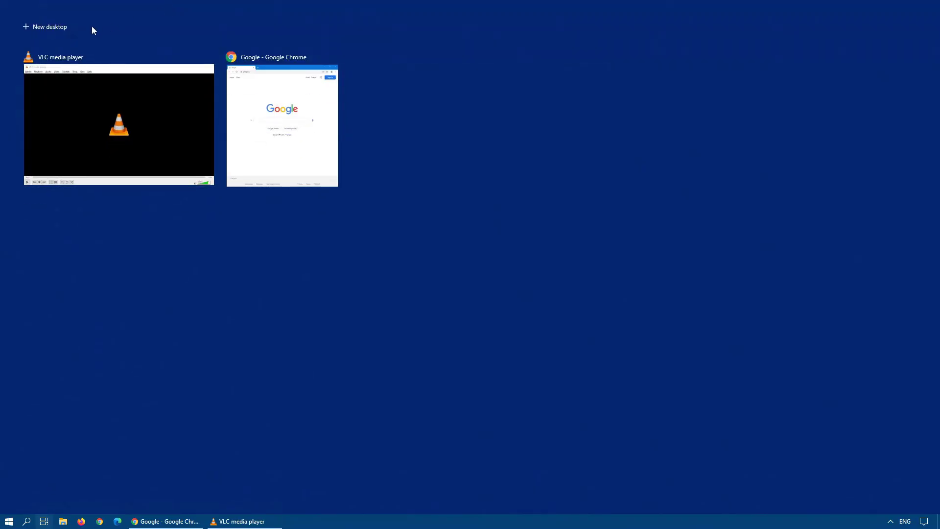
left_click(45, 464)
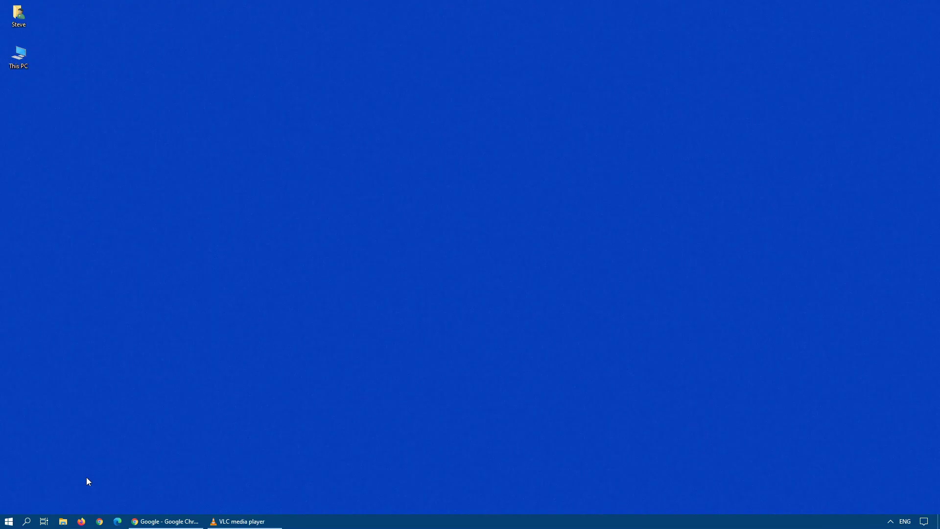
Restore and close Chrome, then restore the VLC window
left_click(168, 521)
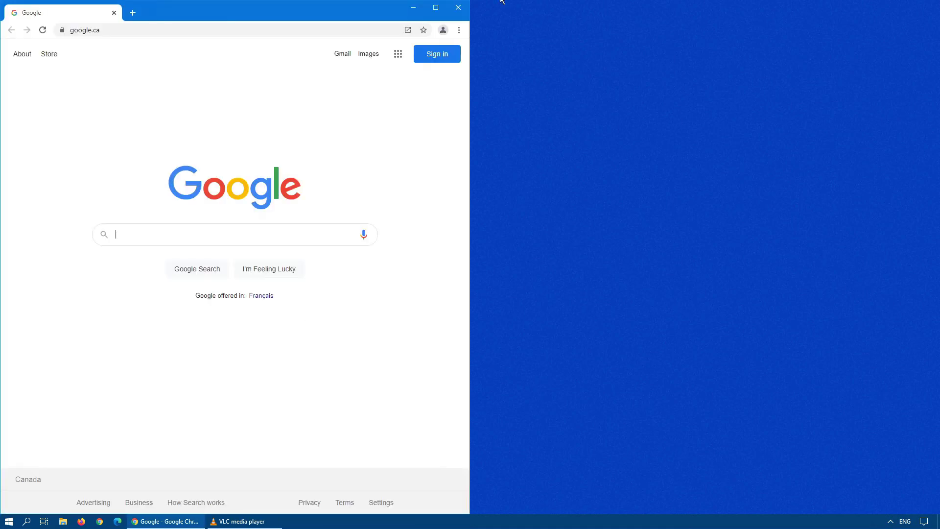
left_click(459, 7)
left_click(163, 521)
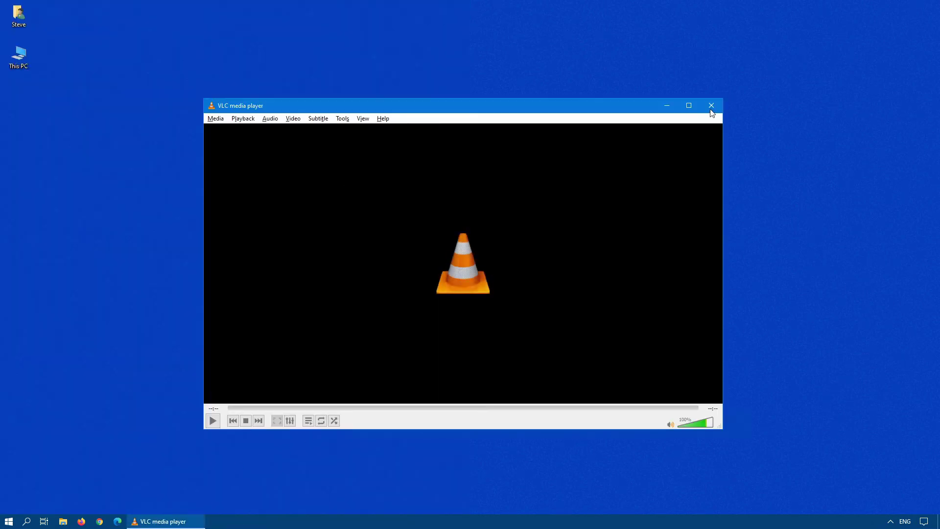